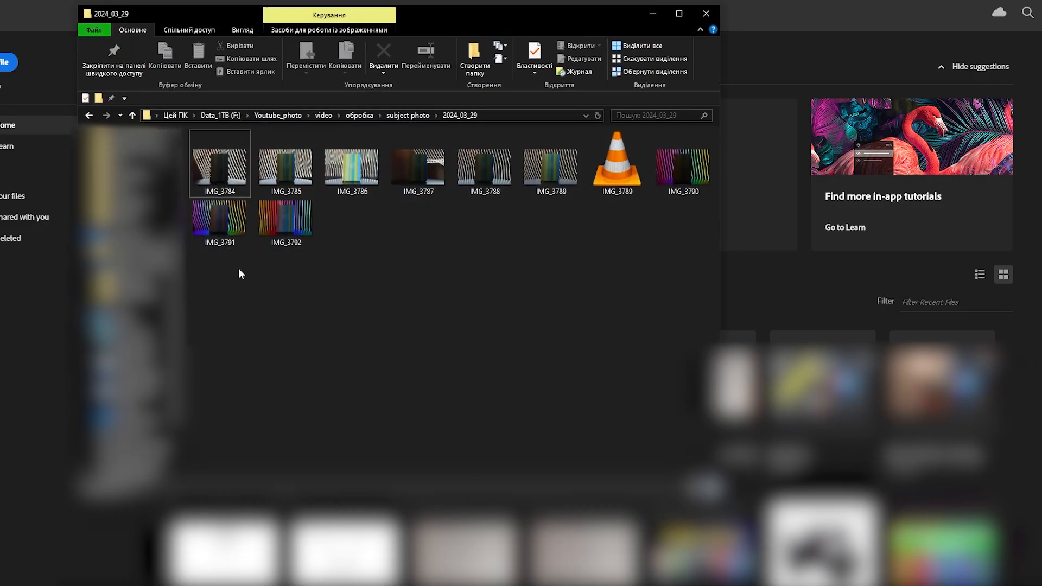
# - Open the raw photo IMG_3792 in Photoshop's Camera Raw and switch it to a before/after split view
pyautogui.moveTo(297, 228); pyautogui.dragTo(839, 320)
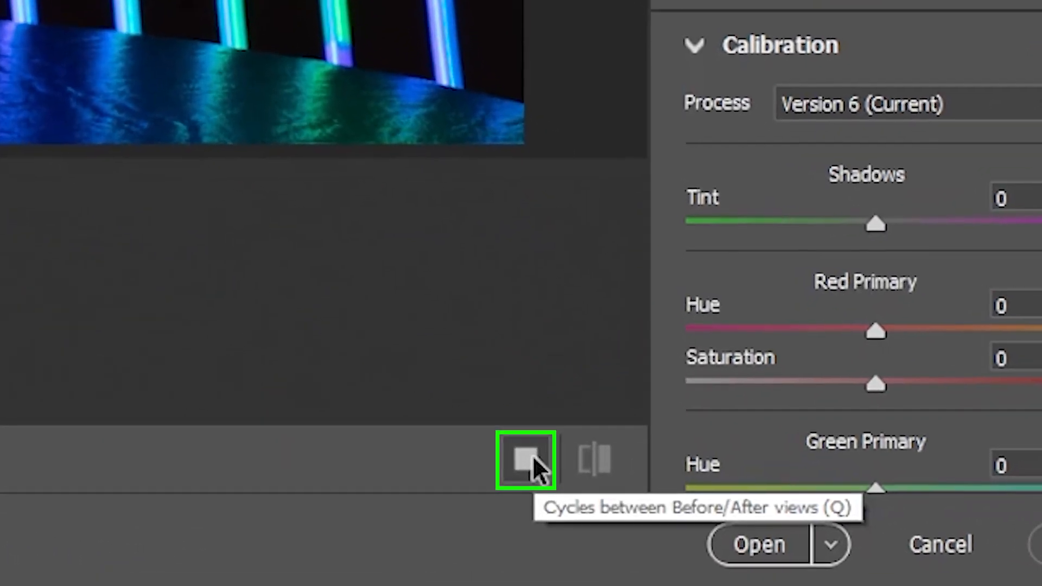
pyautogui.click(756, 530)
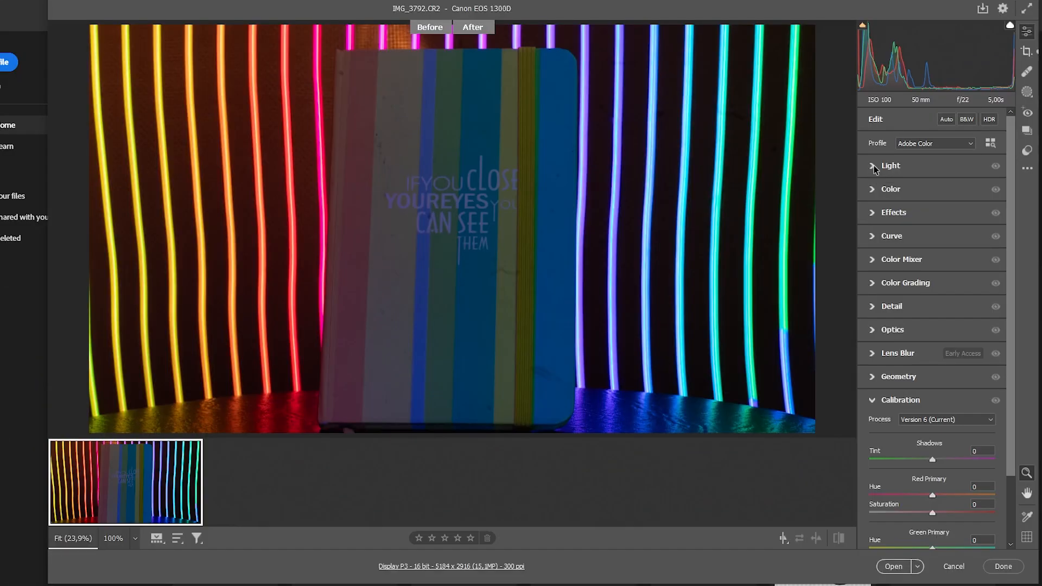
# - Raise the exposure to +1.25 and cycle the photo through the different before/after comparison views
pyautogui.click(880, 166)
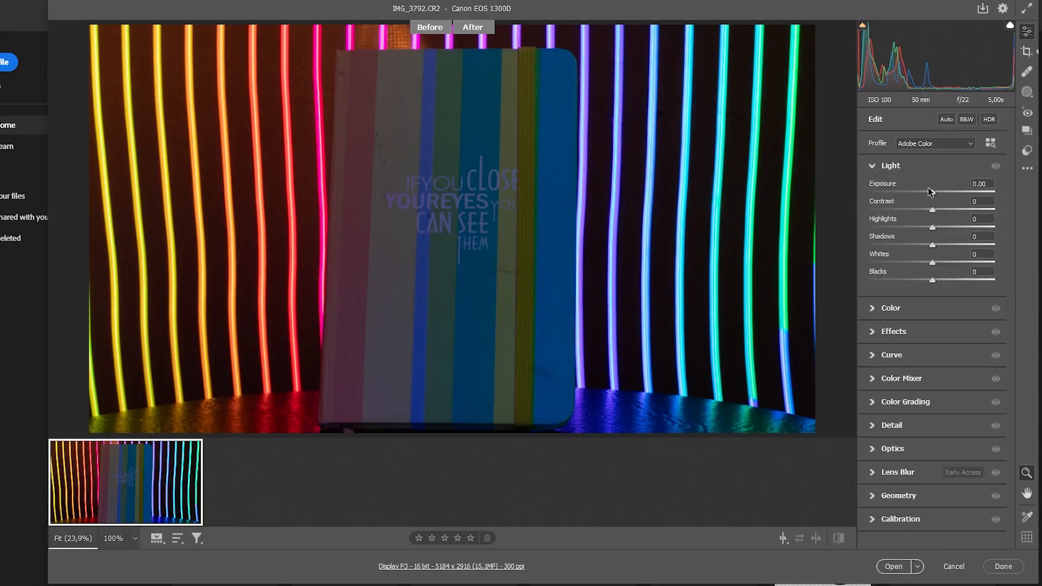
pyautogui.moveTo(932, 193); pyautogui.dragTo(948, 192)
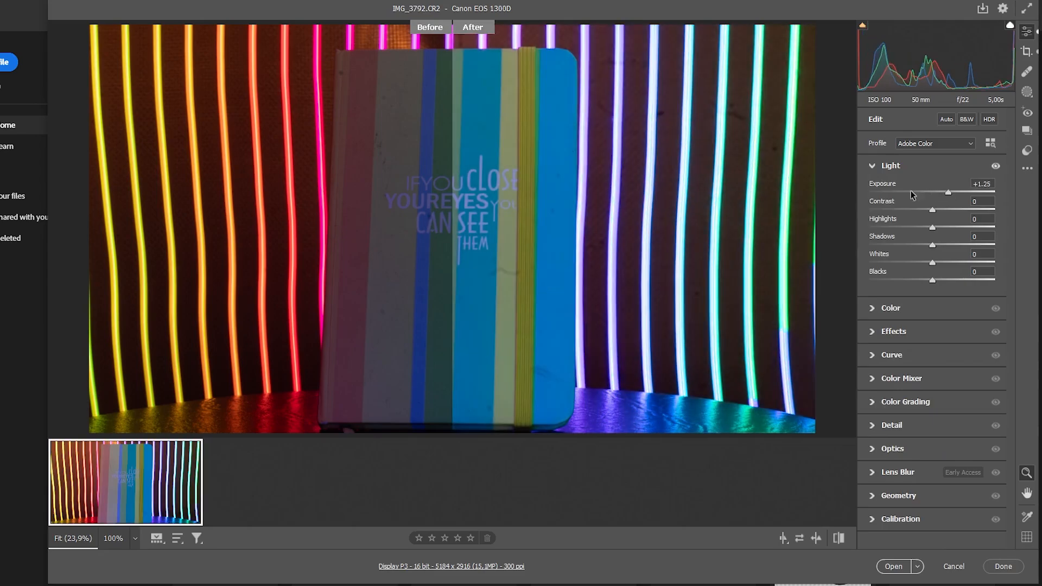
pyautogui.click(784, 539)
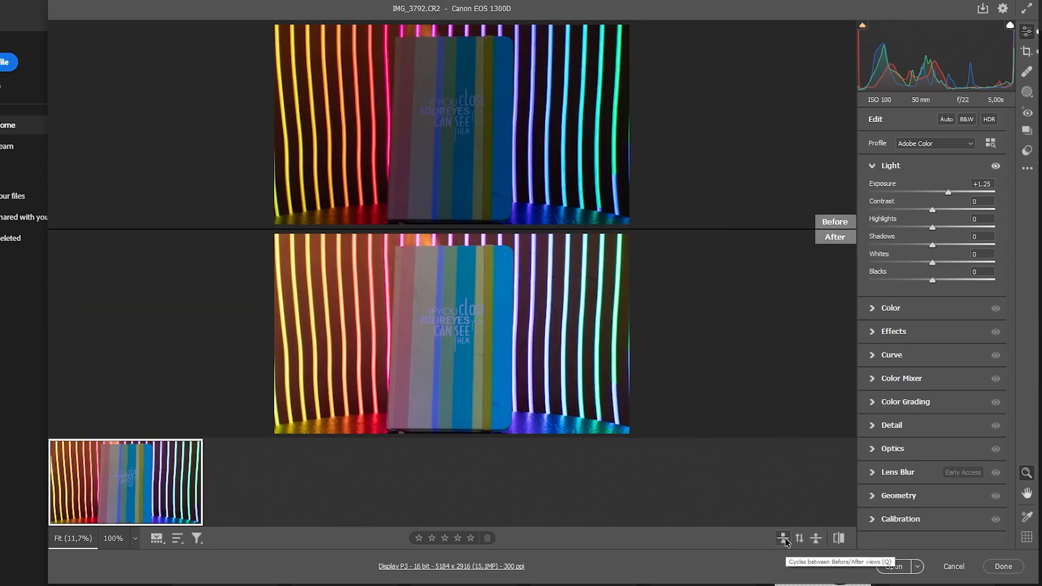
pyautogui.click(784, 541)
pyautogui.click(785, 541)
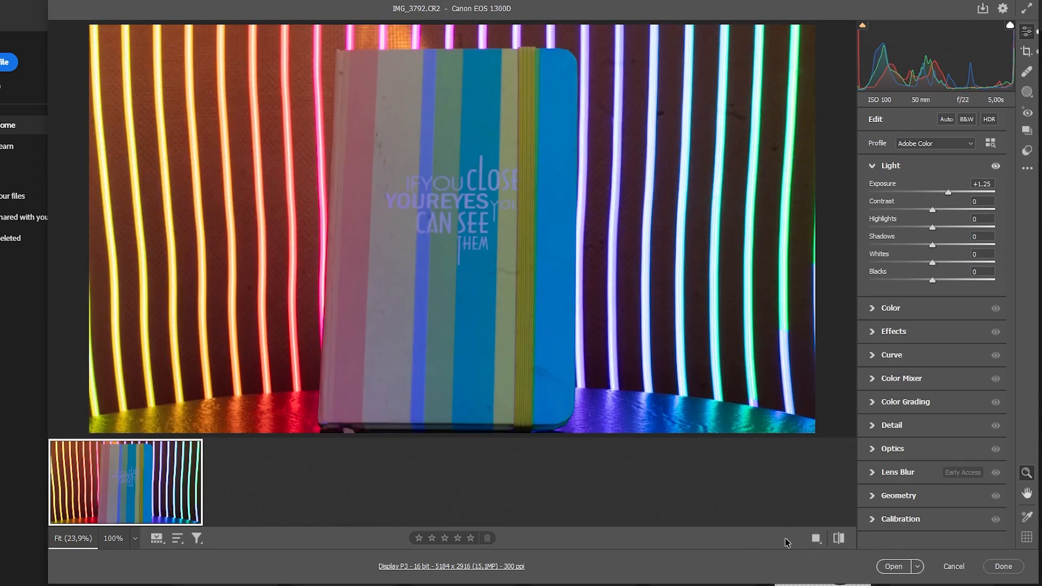
pyautogui.click(812, 539)
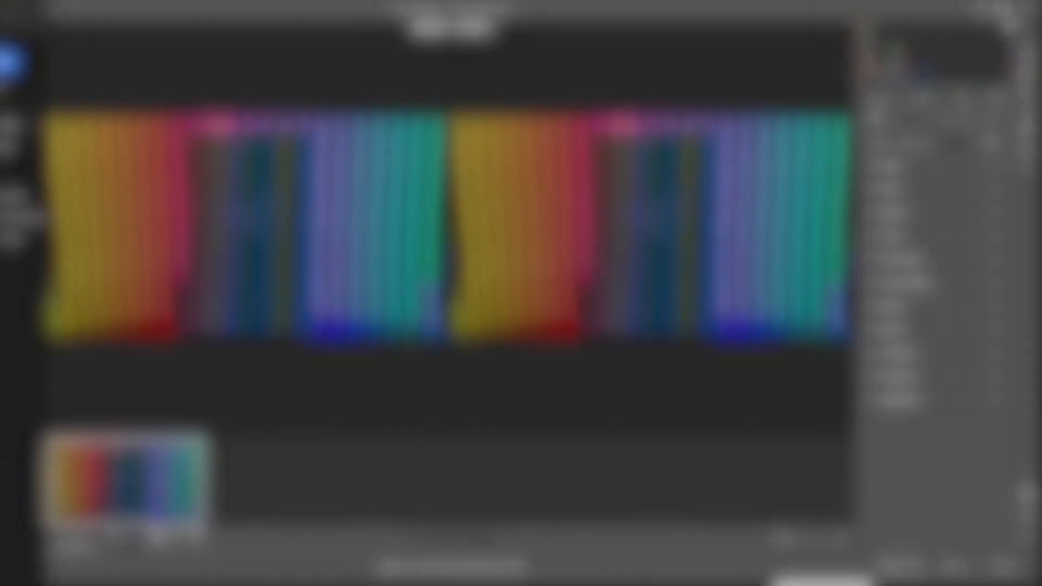
# - Set exposure to +0.95, add moderate contrast, lower the highlights, lift the shadows, and adjust whites and blacks
pyautogui.moveTo(927, 193); pyautogui.dragTo(943, 211)
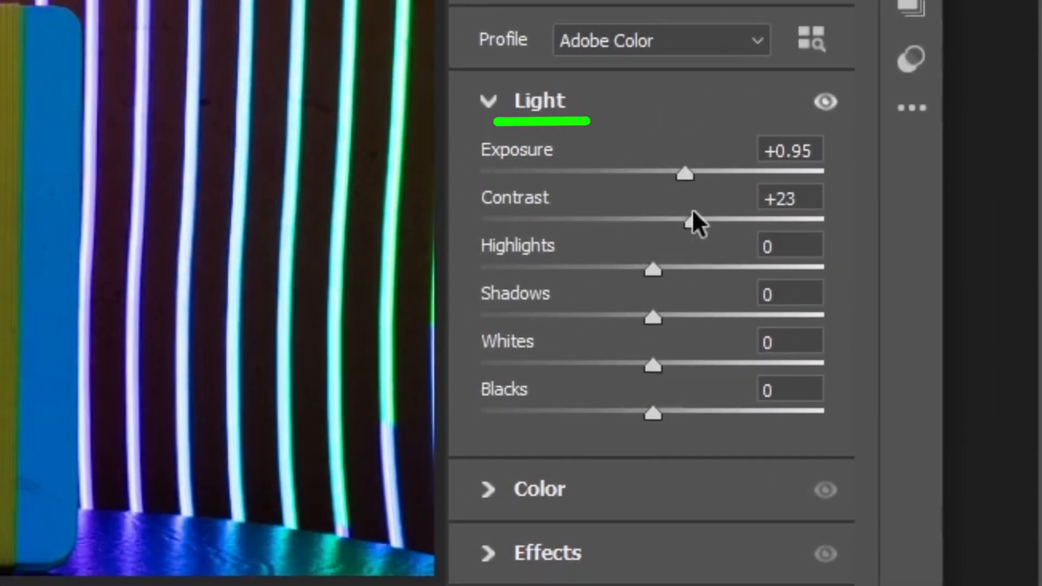
pyautogui.moveTo(697, 223); pyautogui.dragTo(676, 223)
pyautogui.moveTo(653, 269); pyautogui.dragTo(621, 265)
pyautogui.moveTo(669, 320); pyautogui.dragTo(717, 308)
pyautogui.moveTo(669, 360); pyautogui.dragTo(757, 414)
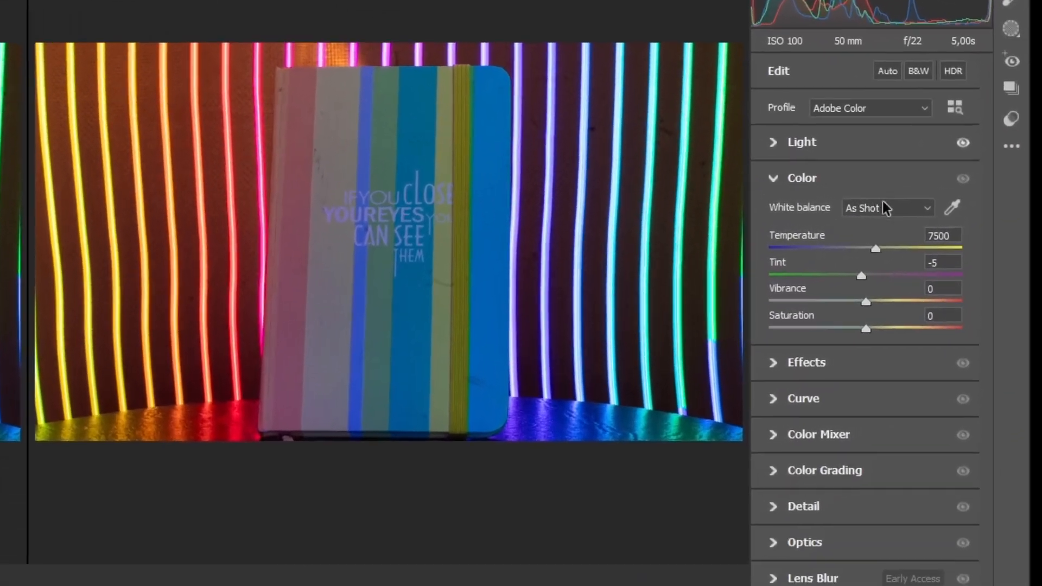
# - Try a custom white balance with temperature 4400 and tint -44
pyautogui.click(992, 204)
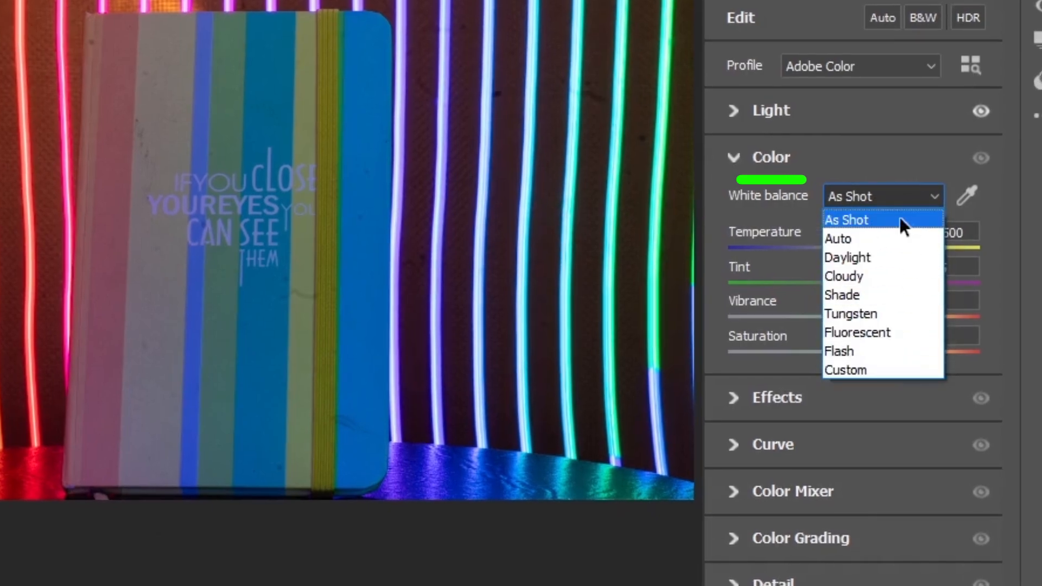
pyautogui.click(910, 193)
pyautogui.moveTo(867, 250); pyautogui.dragTo(789, 247)
pyautogui.moveTo(855, 285); pyautogui.dragTo(799, 287)
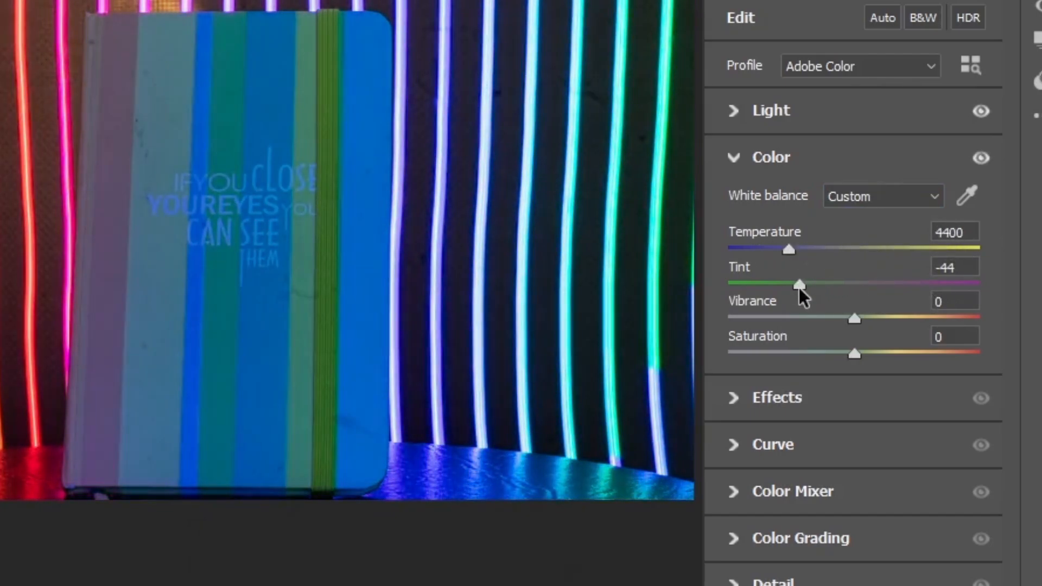
# - Try the Auto white balance preset and return the white balance to As Shot
pyautogui.click(851, 198)
pyautogui.click(860, 235)
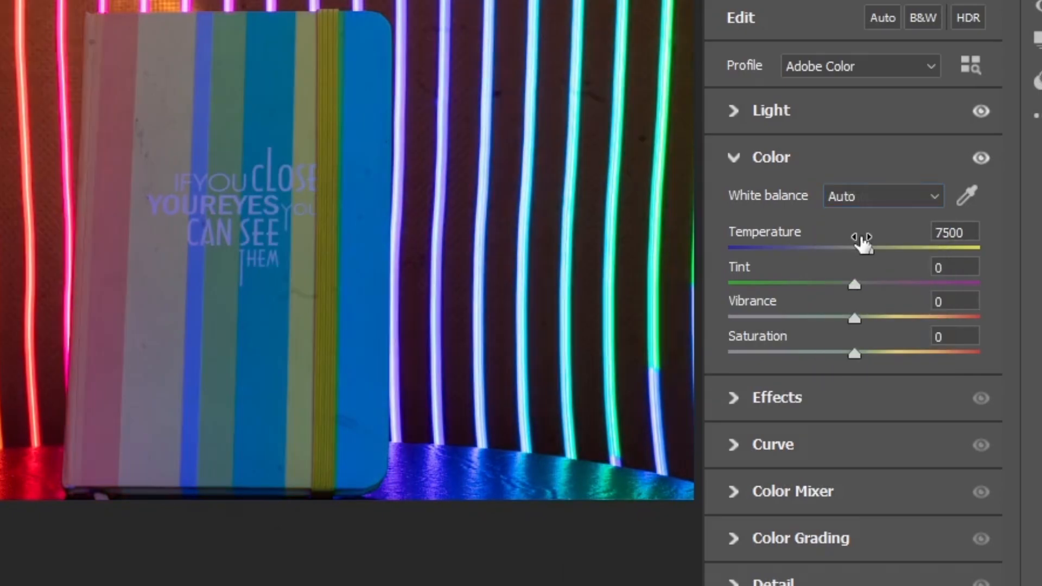
pyautogui.click(876, 196)
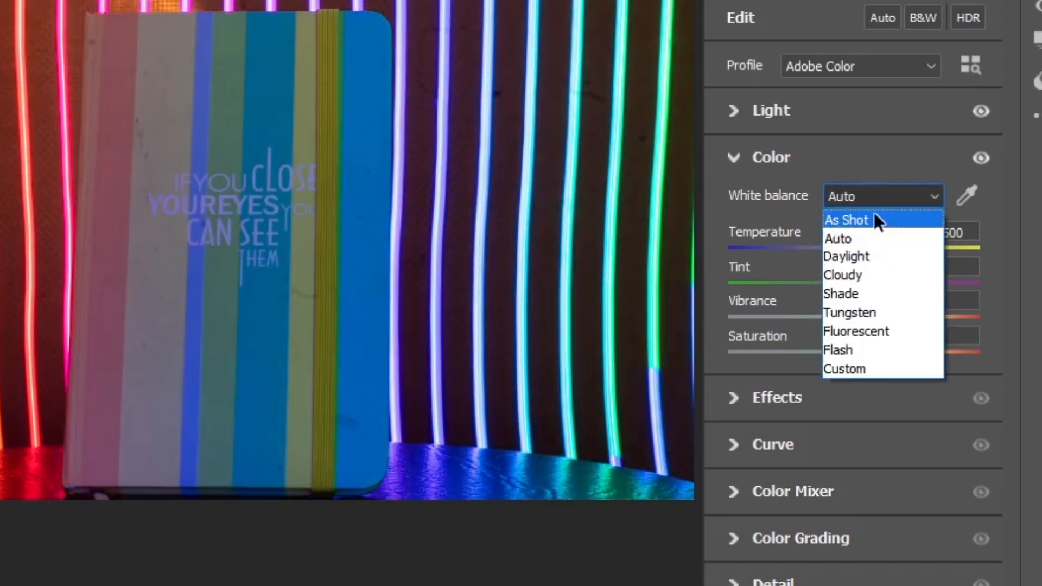
pyautogui.click(874, 212)
# - Try a vibrance of -22, reset it to 0, set saturation to about +26, and compare before and after
pyautogui.moveTo(859, 318); pyautogui.dragTo(828, 320)
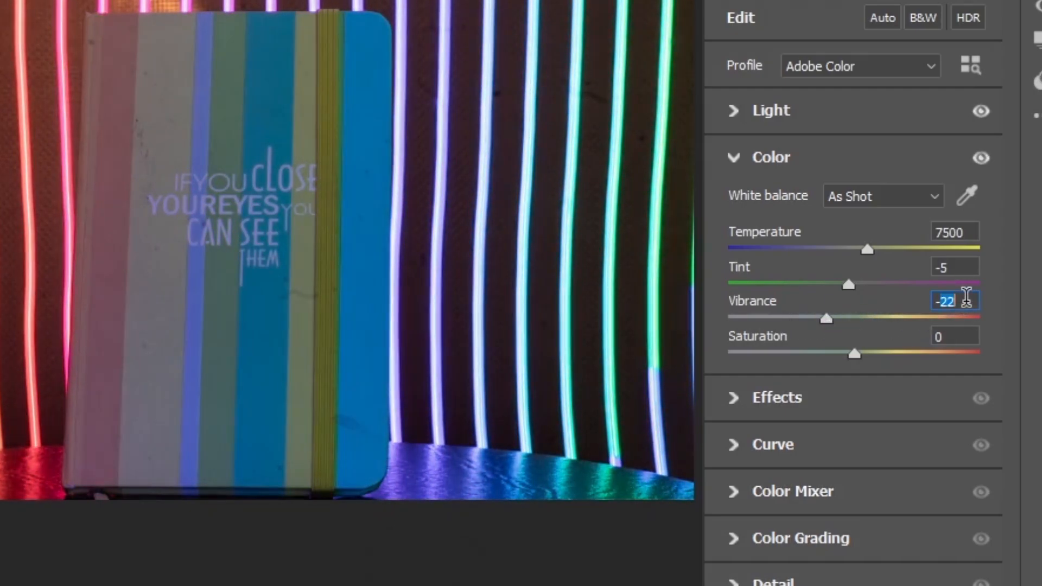
pyautogui.write('-0')
pyautogui.moveTo(875, 358); pyautogui.dragTo(721, 361)
pyautogui.moveTo(805, 365); pyautogui.dragTo(891, 372)
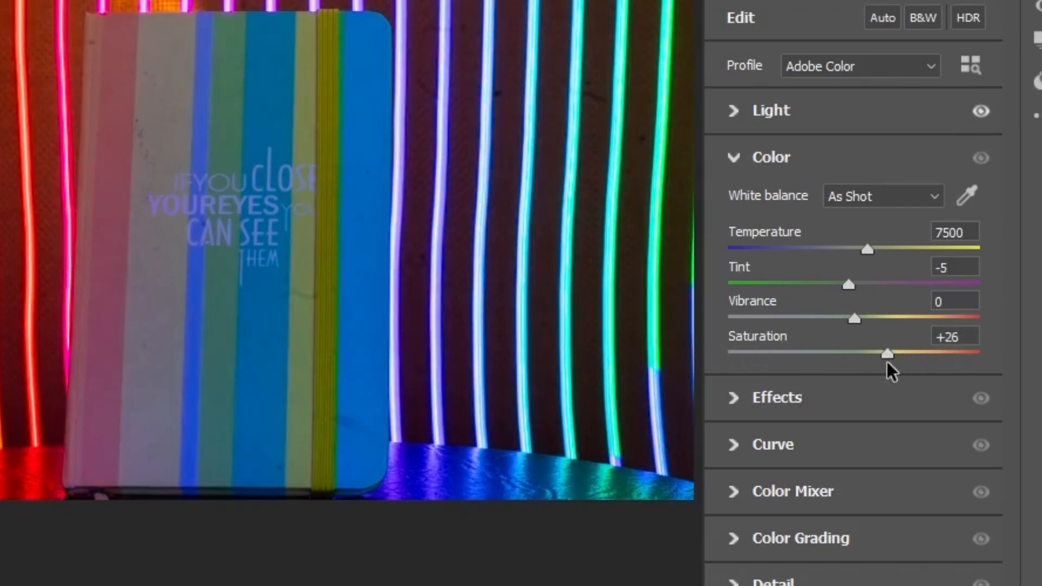
pyautogui.press('q')
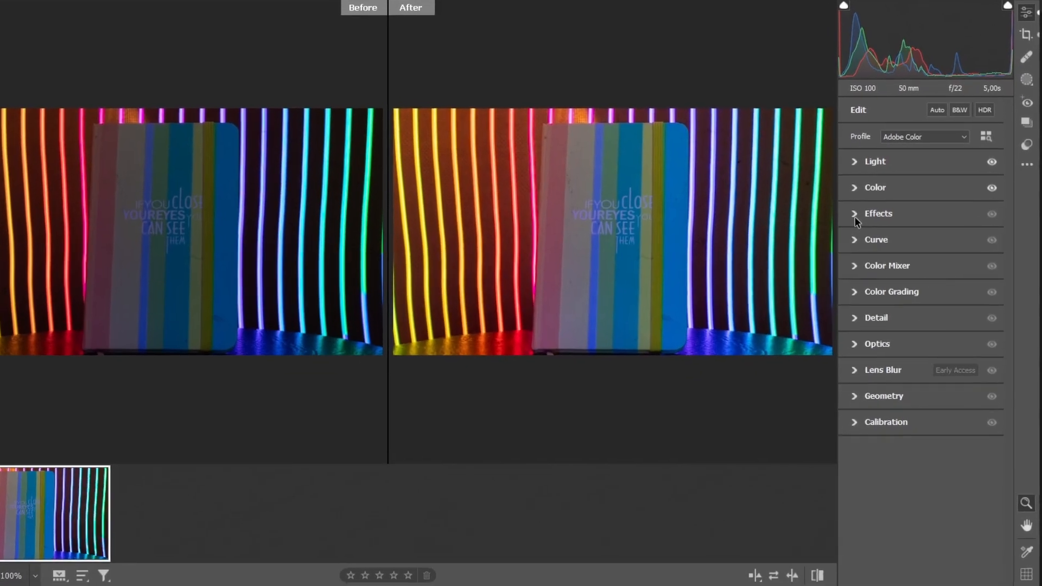
# - Test the texture and dehaze effects, reset both to 0, and set clarity to +13
pyautogui.click(857, 214)
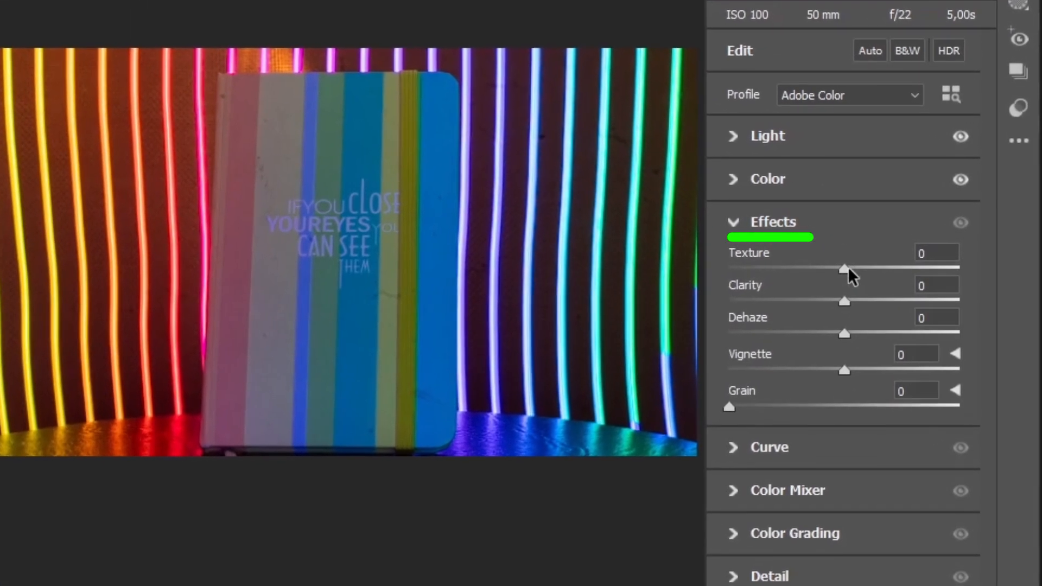
pyautogui.moveTo(865, 259); pyautogui.dragTo(844, 350)
pyautogui.click(942, 252)
pyautogui.write('0')
pyautogui.press('Return')
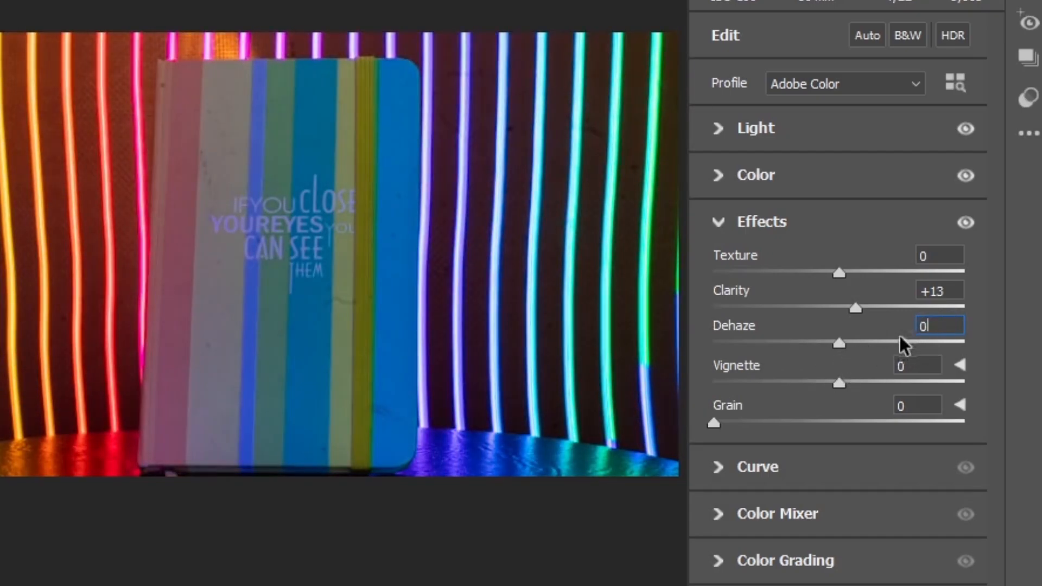
# - Try a -21 vignette in Highlight Priority style with midpoint 50 and roundness -7
pyautogui.click(961, 364)
pyautogui.moveTo(840, 268); pyautogui.dragTo(812, 284)
pyautogui.click(855, 303)
pyautogui.click(847, 342)
pyautogui.click(840, 302)
pyautogui.click(830, 361)
pyautogui.click(835, 302)
pyautogui.click(838, 324)
pyautogui.moveTo(763, 451)
pyautogui.mouseDown()
pyautogui.moveTo(957, 441)
pyautogui.moveTo(767, 432)
pyautogui.mouseUp()
pyautogui.moveTo(839, 347); pyautogui.dragTo(830, 386)
pyautogui.click(946, 332)
pyautogui.write('50')
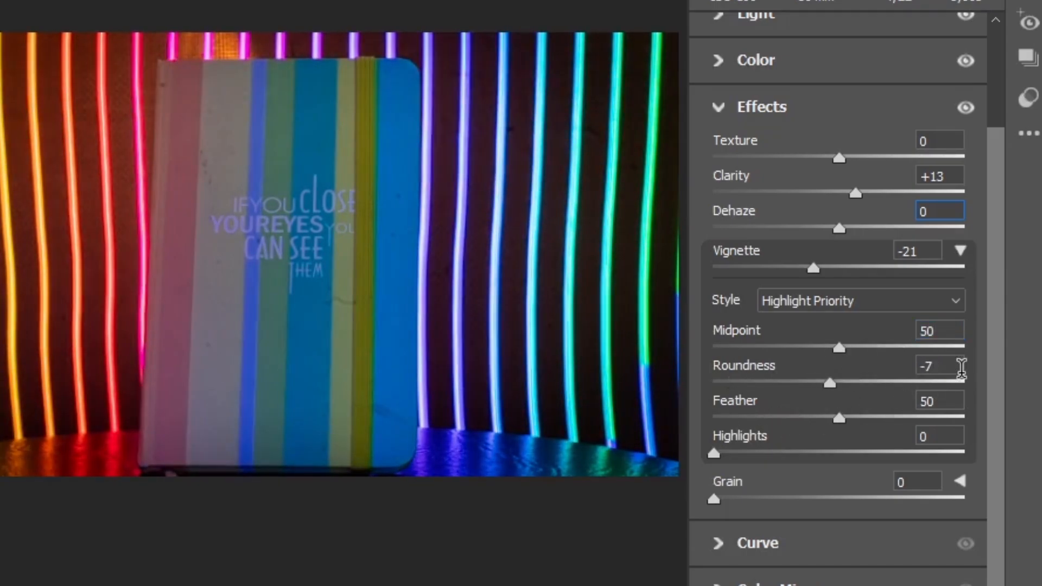
# - Test the vignette's feather, return it to 50, and reset the vignette amount to 0
pyautogui.click(850, 418)
pyautogui.moveTo(849, 432); pyautogui.dragTo(997, 435)
pyautogui.write('50')
pyautogui.write('0')
pyautogui.click(962, 250)
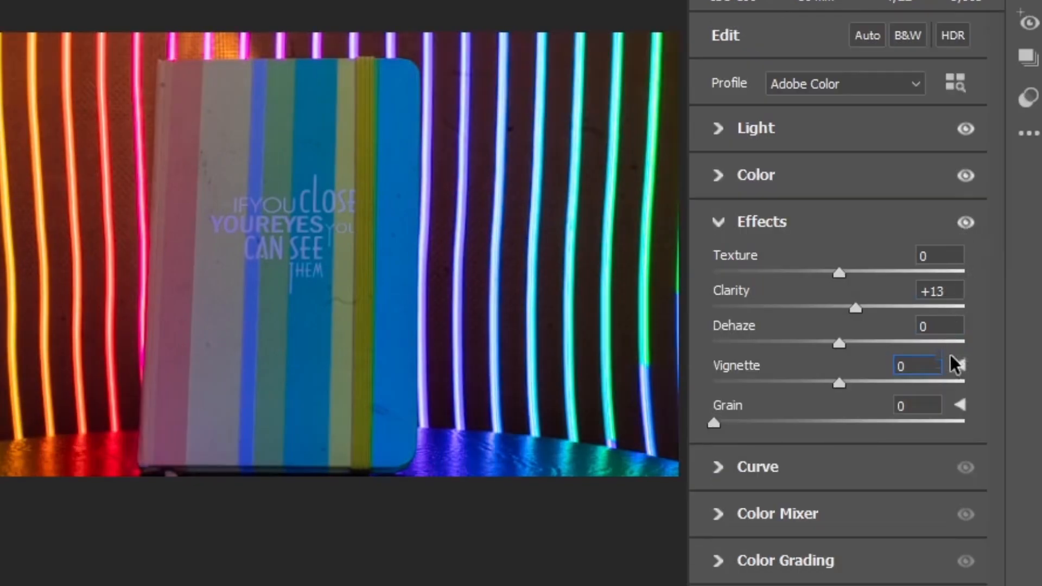
# - Try the grain effect with its extra options shown and reduce it back to 0
pyautogui.click(958, 405)
pyautogui.moveTo(735, 423); pyautogui.dragTo(696, 415)
pyautogui.click(959, 405)
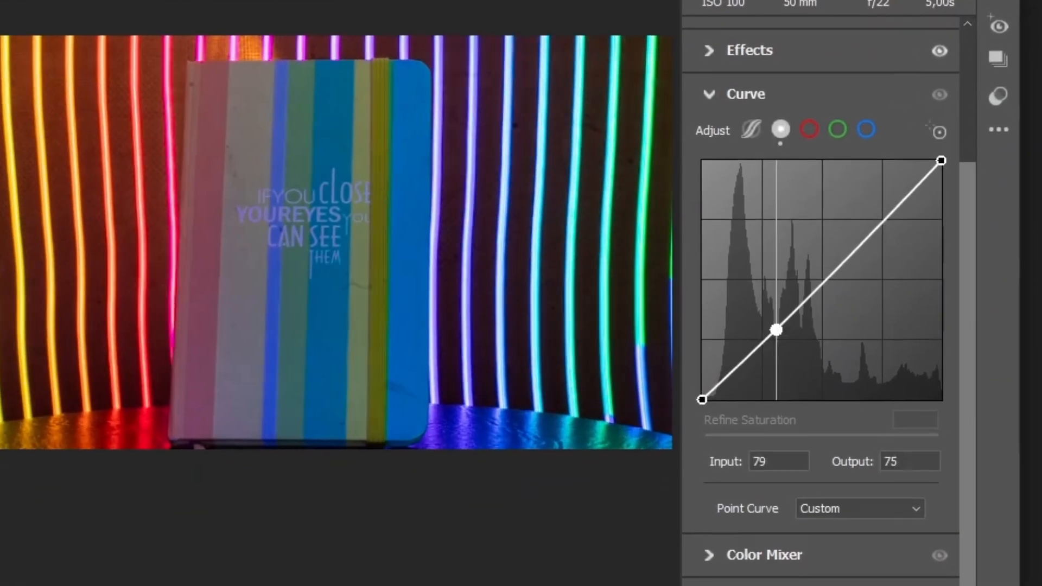
# - Bend the point curve to deepen the shadows and lift the upper tones, comparing the photo with and without it
pyautogui.moveTo(777, 329); pyautogui.dragTo(786, 327)
pyautogui.click(856, 247)
pyautogui.click(940, 93)
pyautogui.click(973, 79)
pyautogui.moveTo(888, 239); pyautogui.dragTo(900, 226)
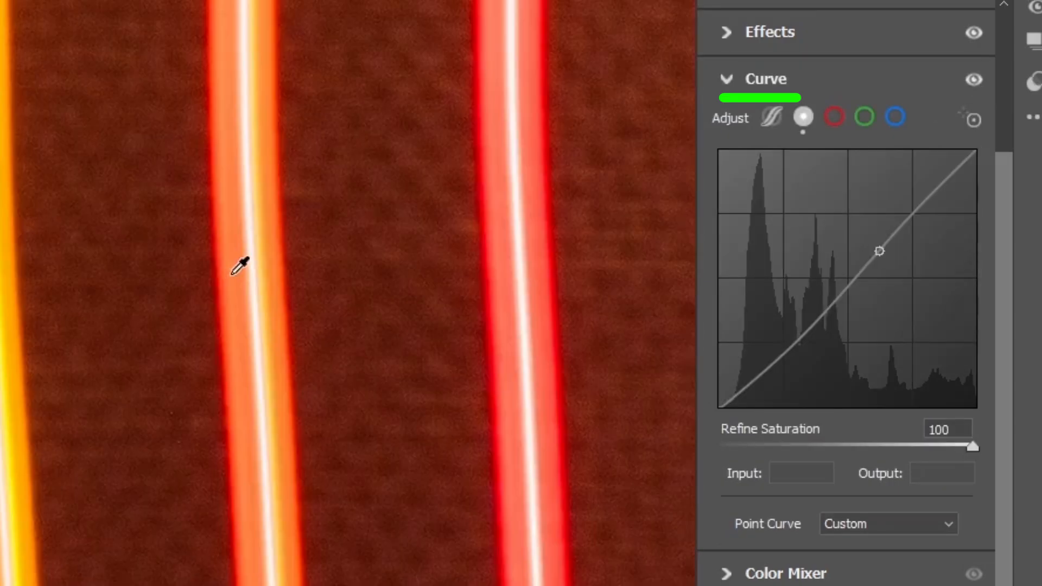
pyautogui.hscroll(3, 232, 272)
pyautogui.click(974, 79)
pyautogui.click(973, 79)
pyautogui.click(391, 291)
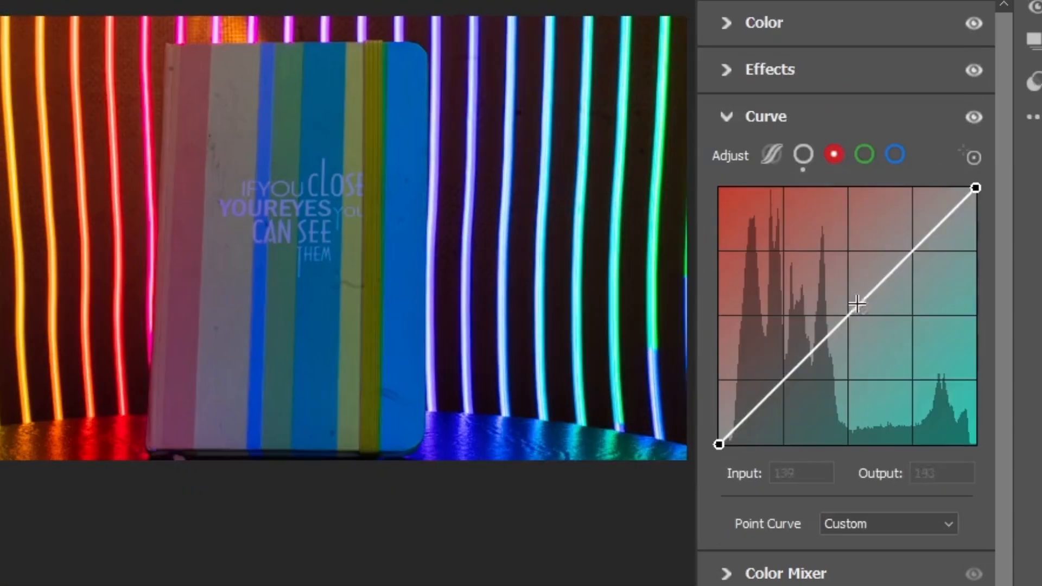
# - Try bending the red channel curve, undo it, and look at the green and blue channel curves
pyautogui.moveTo(857, 304); pyautogui.dragTo(849, 314)
pyautogui.hotkey('ctrl', 'z')
pyautogui.click(865, 157)
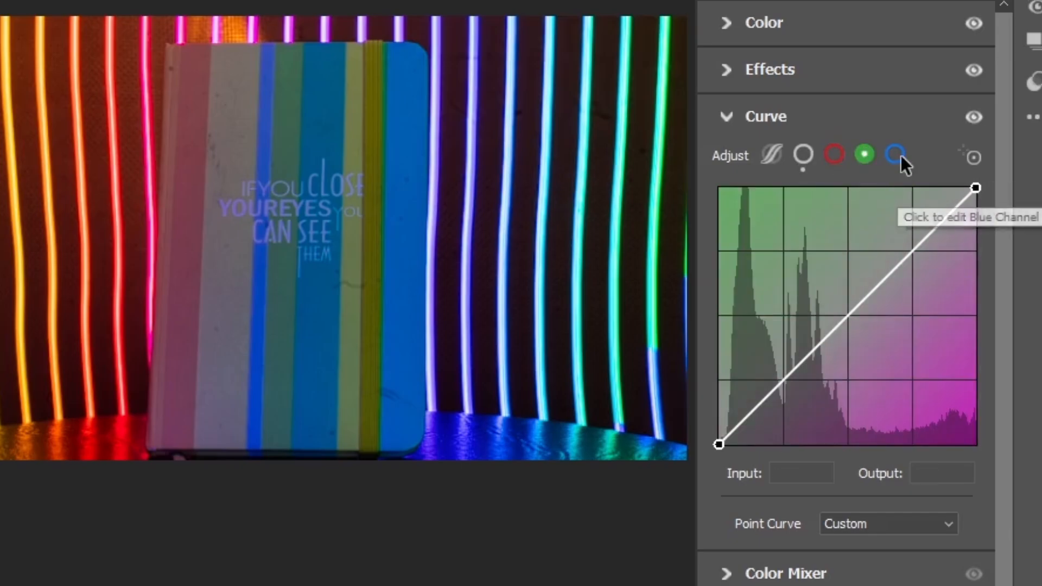
pyautogui.click(897, 157)
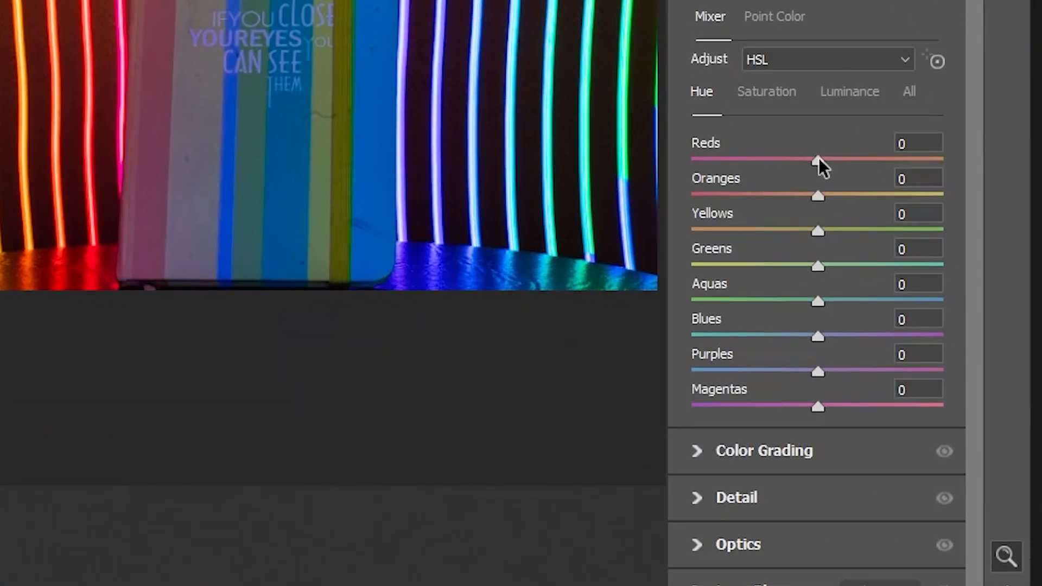
# - Try shifting the hue of the reds in the color mixer and reset it to 0
pyautogui.click(931, 143)
pyautogui.moveTo(819, 162)
pyautogui.mouseDown()
pyautogui.moveTo(854, 160)
pyautogui.moveTo(857, 171)
pyautogui.moveTo(835, 163)
pyautogui.mouseUp()
pyautogui.write('0')
# - Set color mixer saturation to reds +13, oranges +21, yellows +16, greens +26, blues -15 and magentas +14, keeping aquas and purples at 0
pyautogui.click(776, 94)
pyautogui.moveTo(818, 195); pyautogui.dragTo(838, 231)
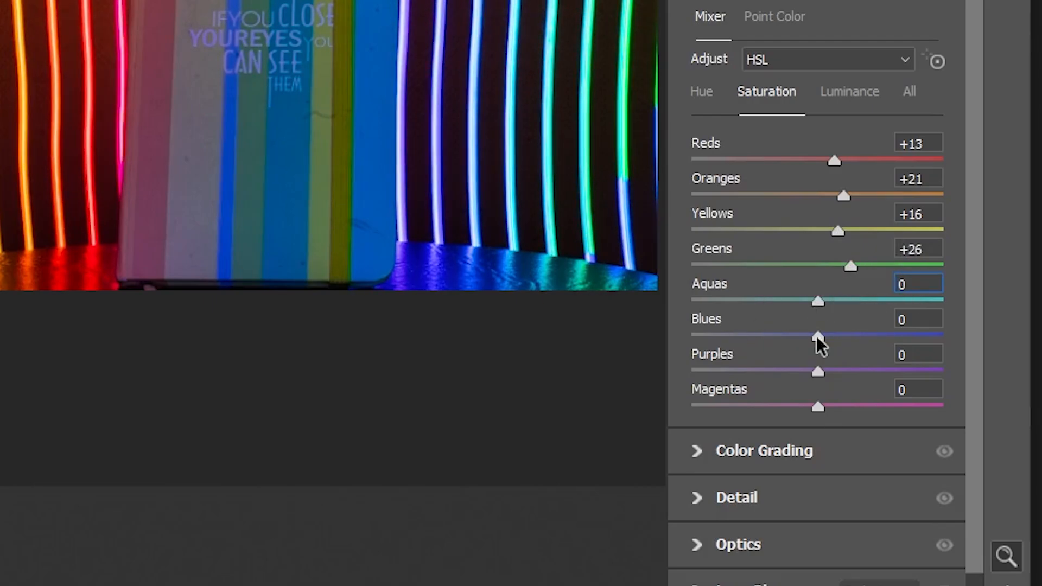
pyautogui.moveTo(819, 337); pyautogui.dragTo(797, 337)
pyautogui.moveTo(818, 372); pyautogui.dragTo(784, 374)
pyautogui.click(917, 354)
pyautogui.write('0')
pyautogui.moveTo(818, 407); pyautogui.dragTo(835, 407)
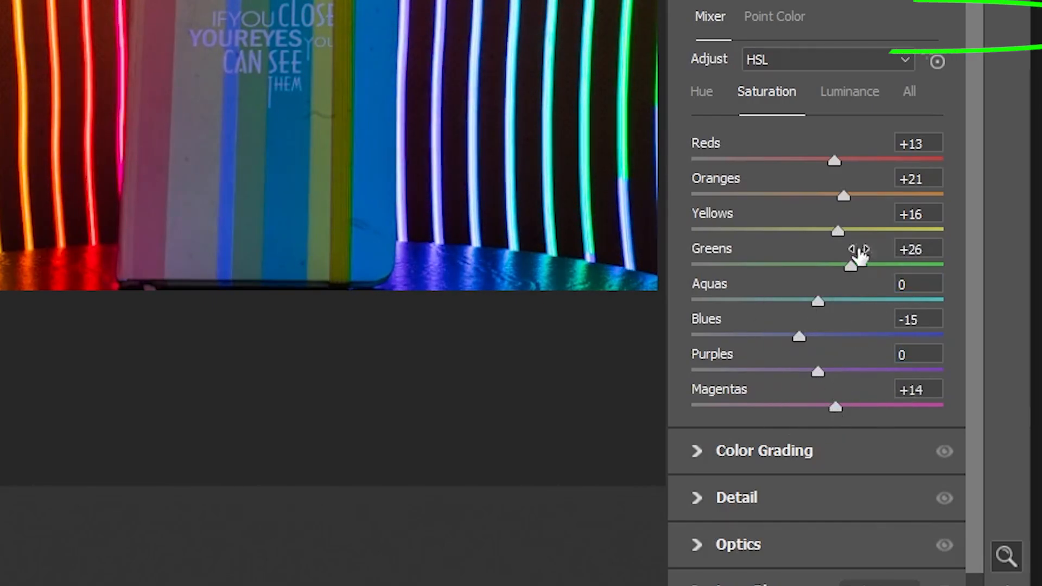
# - Try changing the luminance of the reds in the color mixer and reset it to 0
pyautogui.click(849, 91)
pyautogui.moveTo(818, 161); pyautogui.dragTo(773, 185)
pyautogui.click(918, 144)
pyautogui.write('0')
# - Show all color mixer sliders together and compare the photo with and without the mixer adjustments
pyautogui.click(910, 94)
pyautogui.scroll(-3, 684, 269)
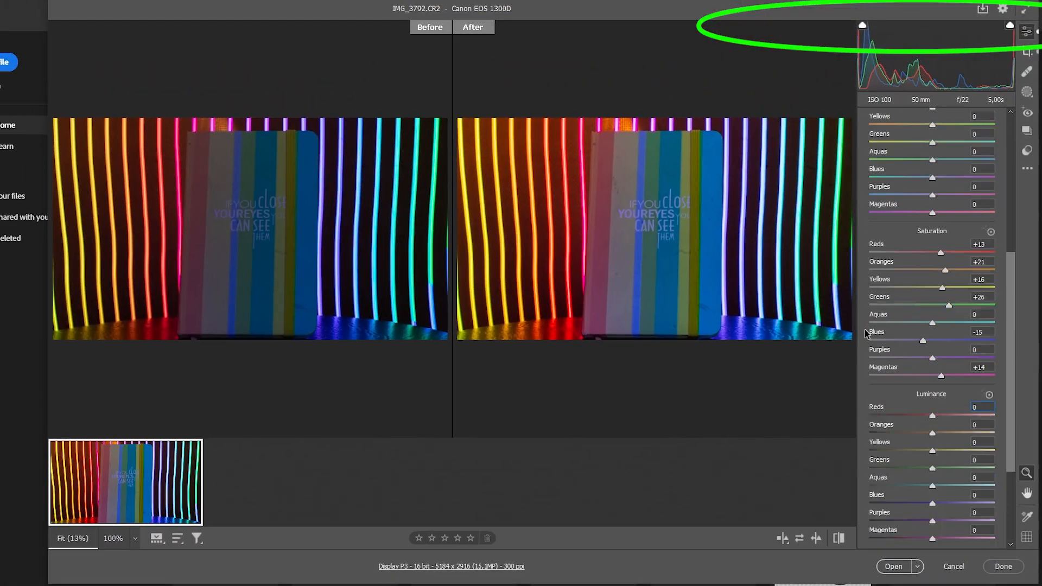
pyautogui.scroll(4, 866, 330)
pyautogui.click(996, 198)
pyautogui.click(997, 198)
pyautogui.scroll(-6, 869, 309)
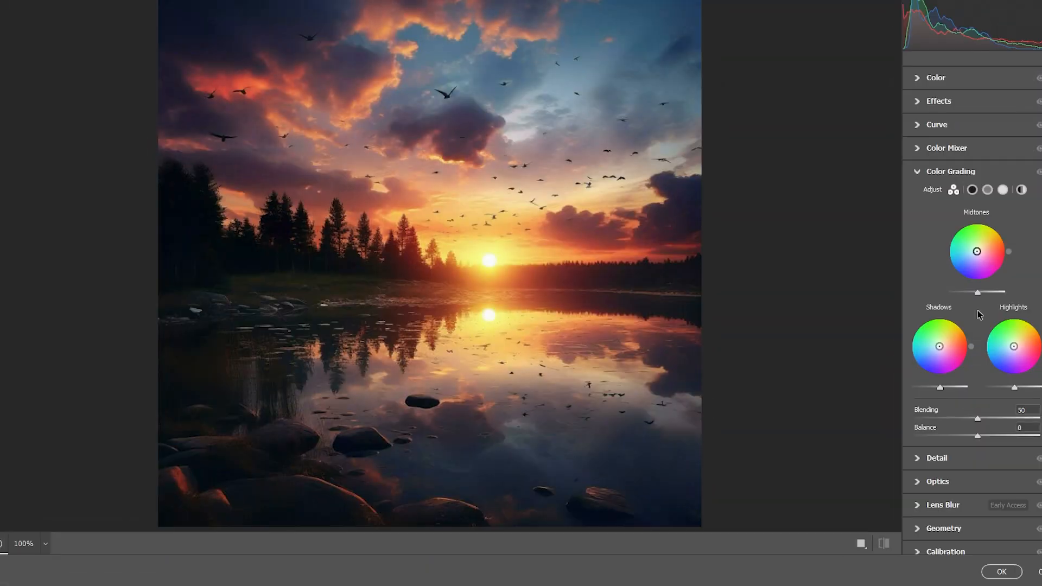
# - Grade the sunset image's highlights to hue 35, saturation 27, luminance 33, and its midtones to hue 200, saturation 47, luminance 26
pyautogui.moveTo(1016, 345); pyautogui.dragTo(1020, 342)
pyautogui.moveTo(1015, 387); pyautogui.dragTo(1024, 387)
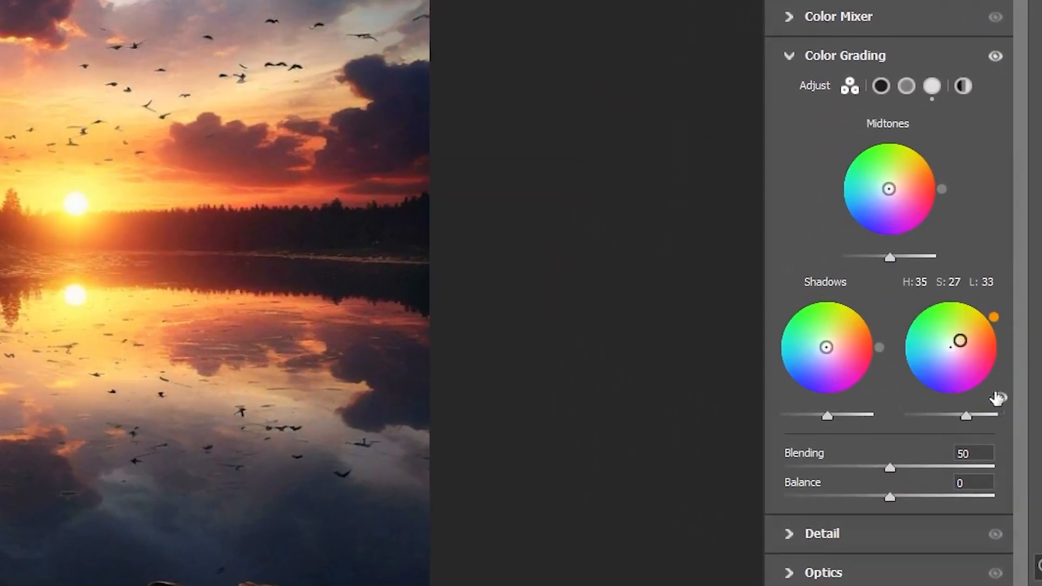
pyautogui.moveTo(893, 191); pyautogui.dragTo(865, 197)
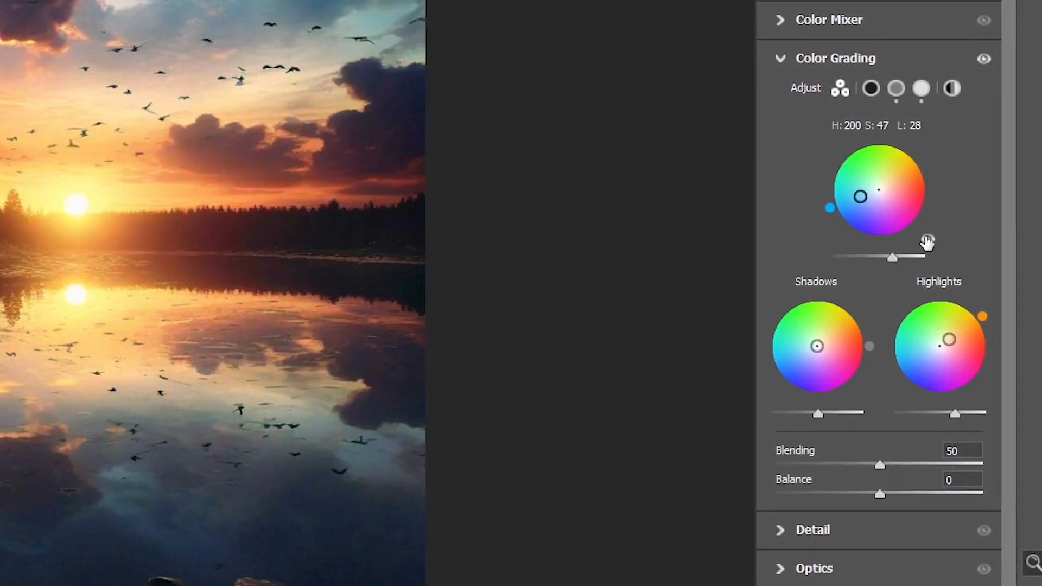
pyautogui.moveTo(893, 256); pyautogui.dragTo(891, 257)
# - Grade the shadows to hue 216, saturation 31, luminance -9, and compare the image with and without color grading
pyautogui.moveTo(821, 347); pyautogui.dragTo(806, 358)
pyautogui.moveTo(821, 414)
pyautogui.mouseDown()
pyautogui.moveTo(813, 419)
pyautogui.moveTo(822, 419)
pyautogui.mouseUp()
pyautogui.click(993, 57)
pyautogui.click(994, 57)
pyautogui.moveTo(814, 359); pyautogui.dragTo(820, 355)
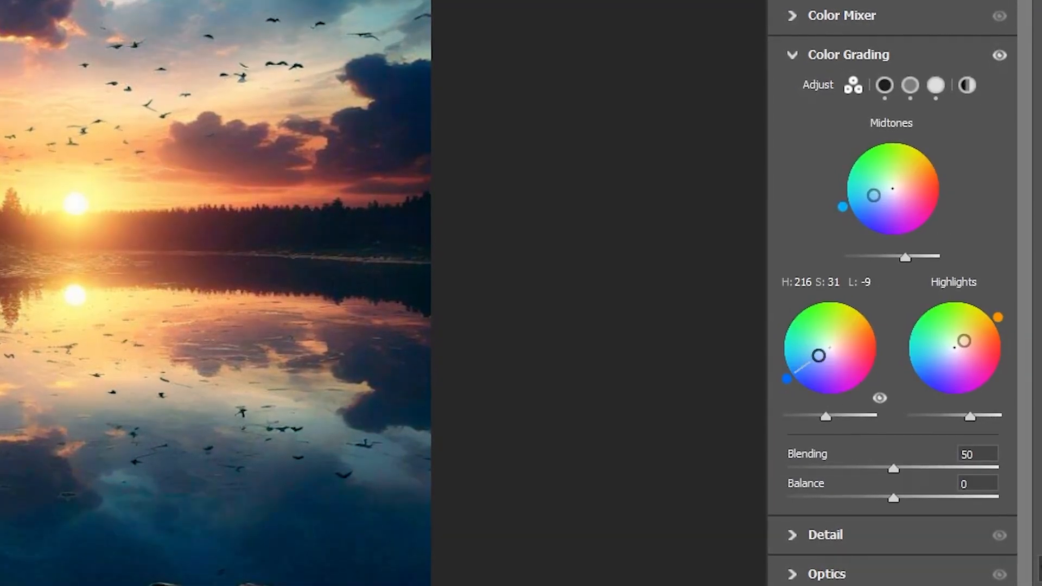
# - Reduce the midtones' grading saturation to 28, fine-tune the orange highlights tint, and compare with and without the grading
pyautogui.moveTo(874, 195); pyautogui.dragTo(881, 193)
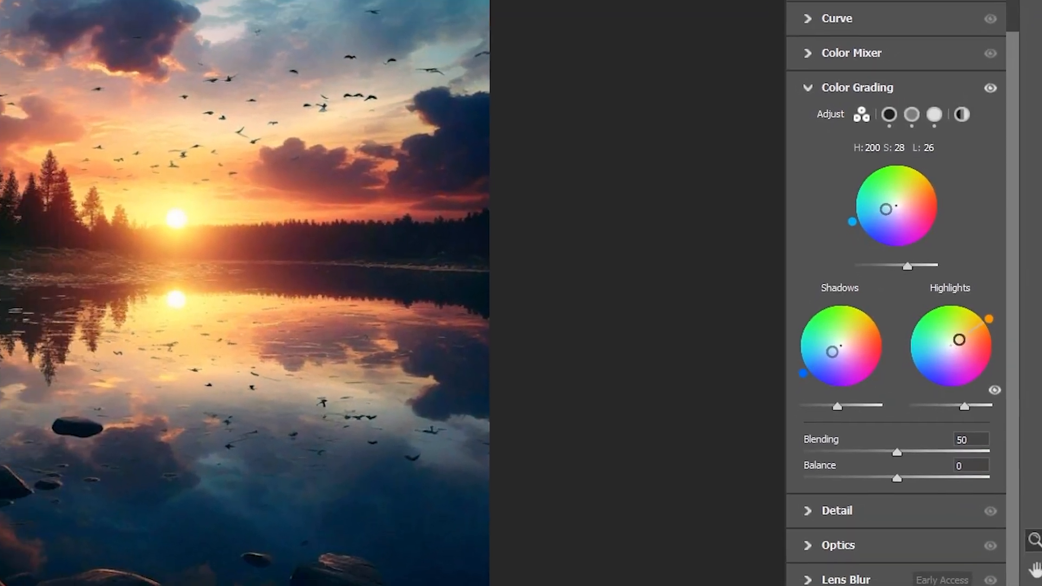
pyautogui.moveTo(964, 341); pyautogui.dragTo(973, 335)
pyautogui.click(980, 134)
pyautogui.click(980, 133)
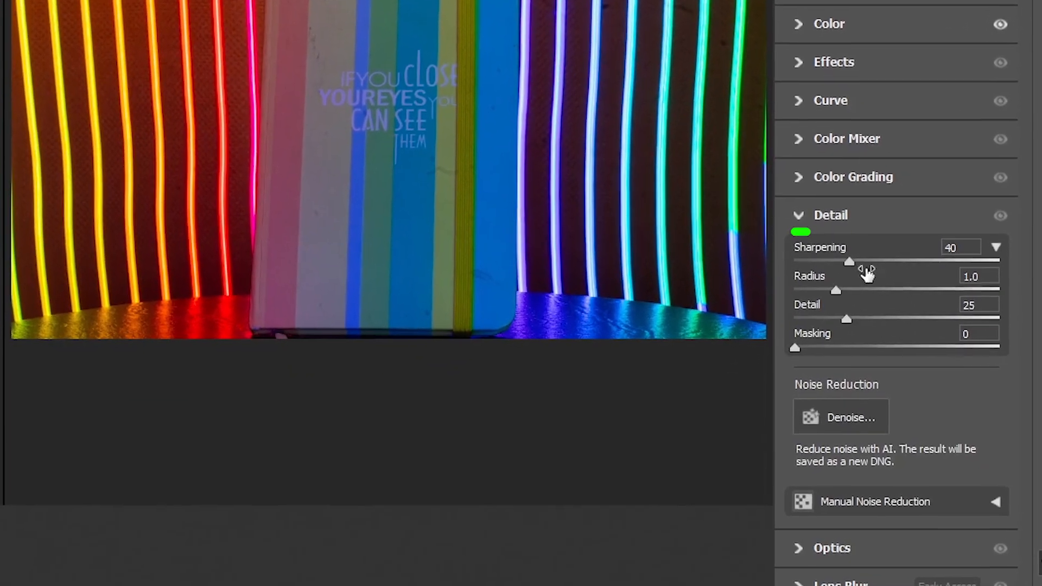
# - Adjust the notebook photo's sharpening, keeping the amount at 40 and setting radius to 0.9 and detail to 50
pyautogui.click(429, 125)
pyautogui.moveTo(845, 260); pyautogui.dragTo(891, 290)
pyautogui.click(505, 168)
pyautogui.hotkey('ctrl', 'alt', '0')
pyautogui.scroll(-2, 430, 151)
pyautogui.scroll(4, 431, 151)
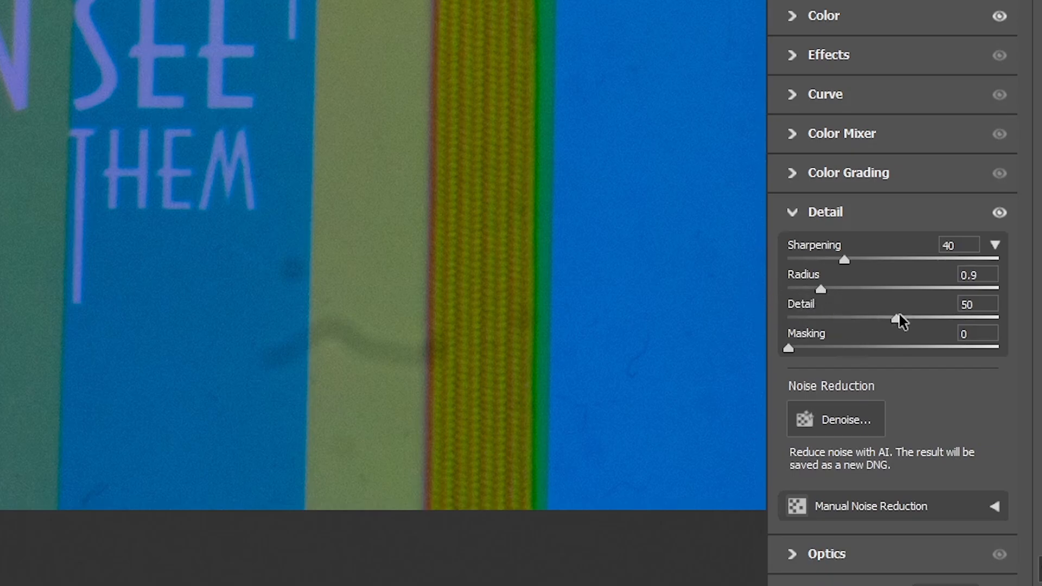
# - Preview the sharpening mask at masking 50, then set masking to 100 and detail to 64
pyautogui.moveTo(796, 354); pyautogui.dragTo(898, 356)
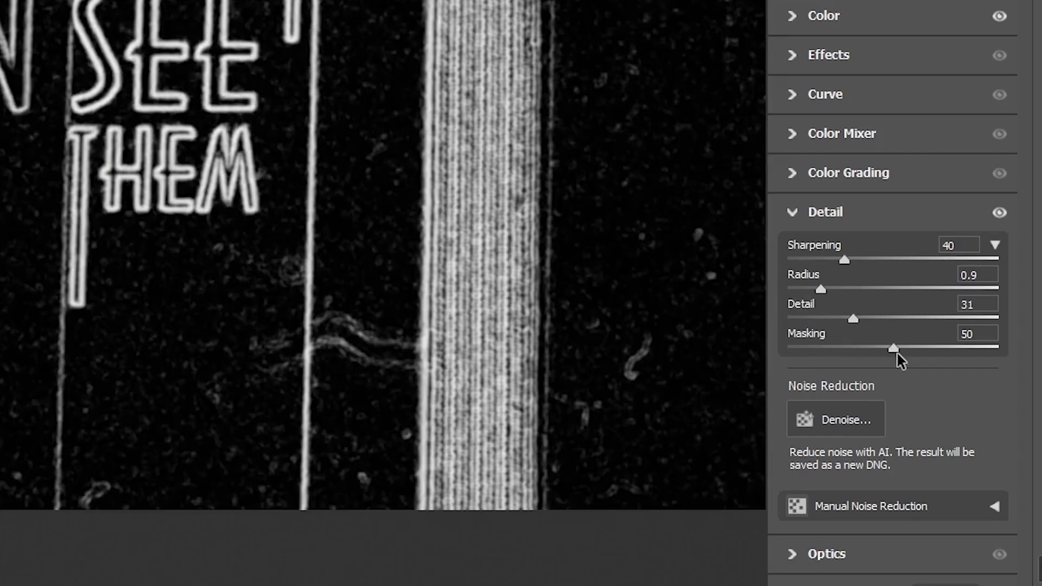
pyautogui.scroll(-3, 458, 206)
pyautogui.scroll(-3, 488, 150)
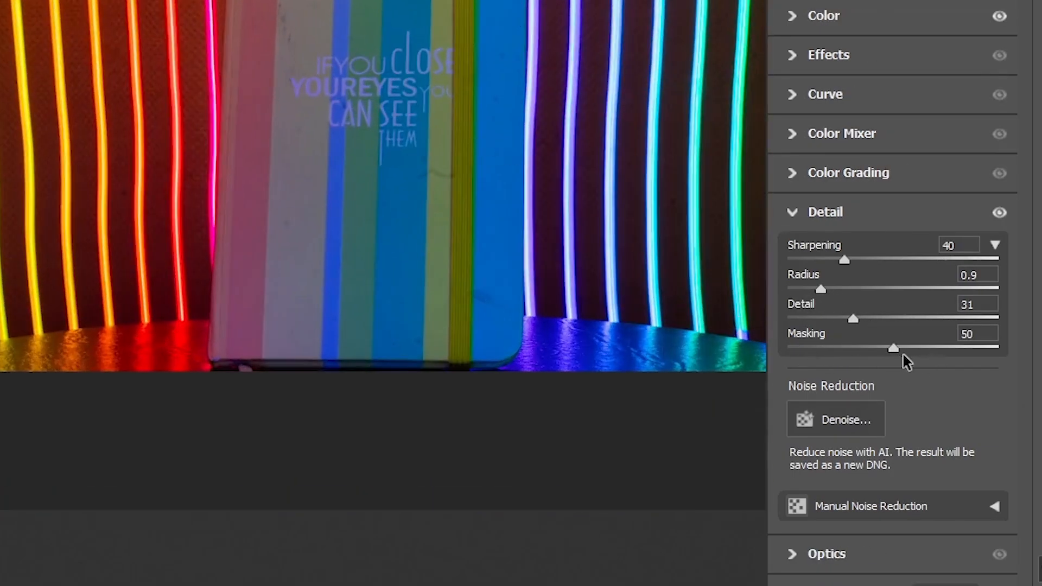
pyautogui.moveTo(901, 356); pyautogui.dragTo(1005, 354)
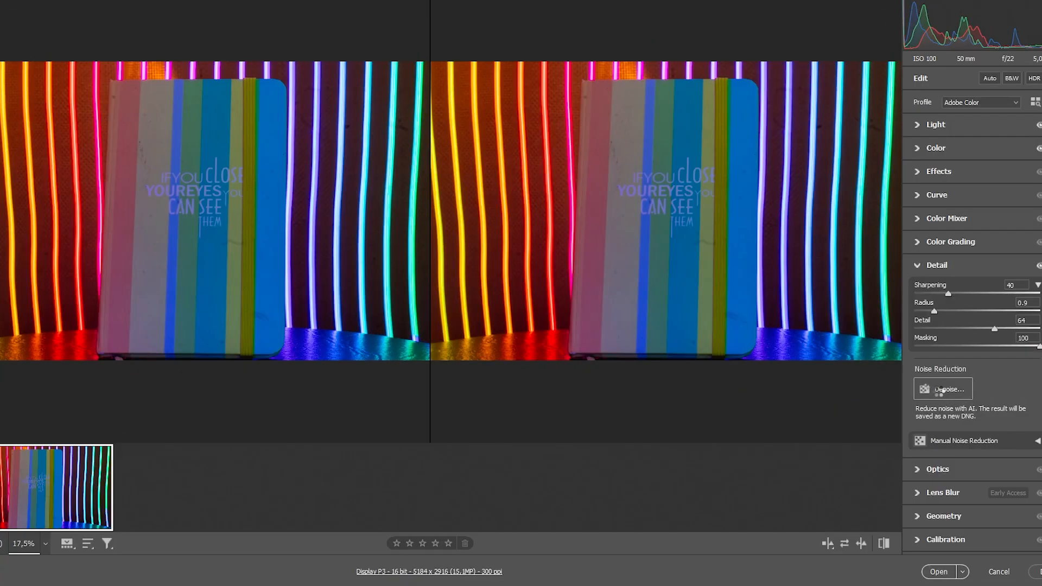
# - Denoise the notebook photo with AI at amount 50 and reveal the manual noise reduction controls
pyautogui.click(940, 390)
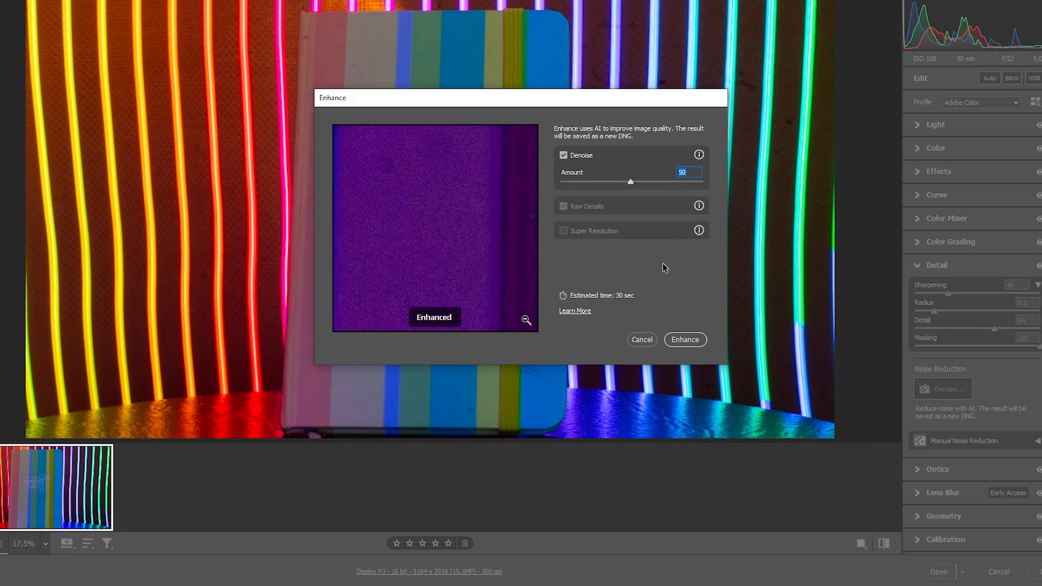
pyautogui.click(685, 339)
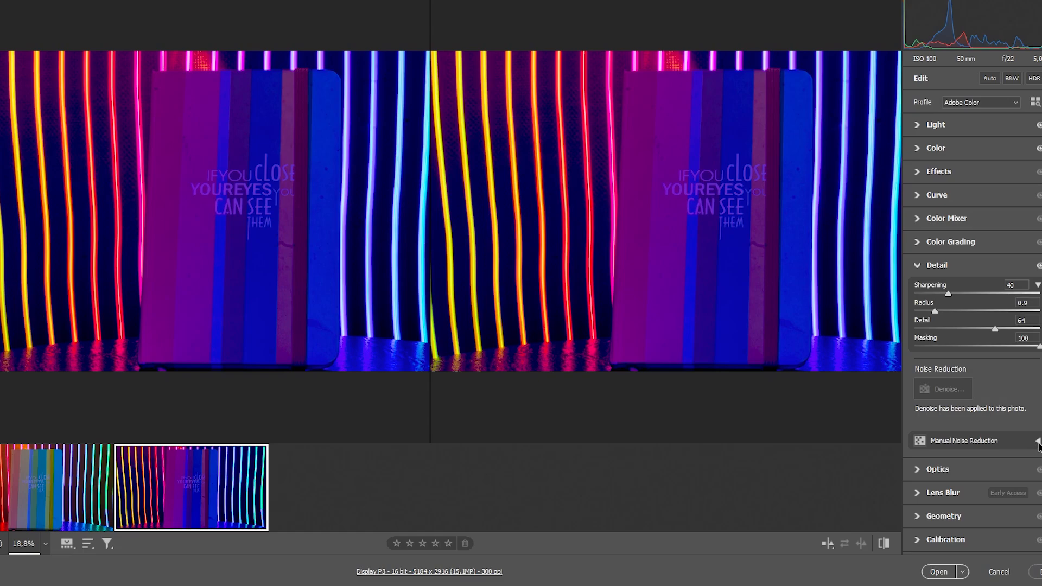
pyautogui.click(1037, 441)
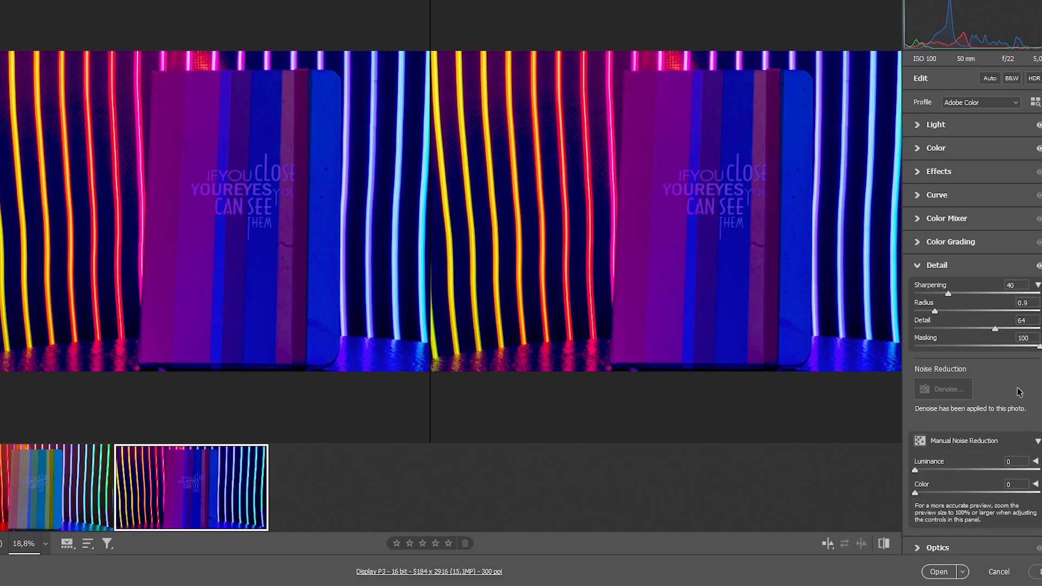
pyautogui.scroll(-2, 1018, 391)
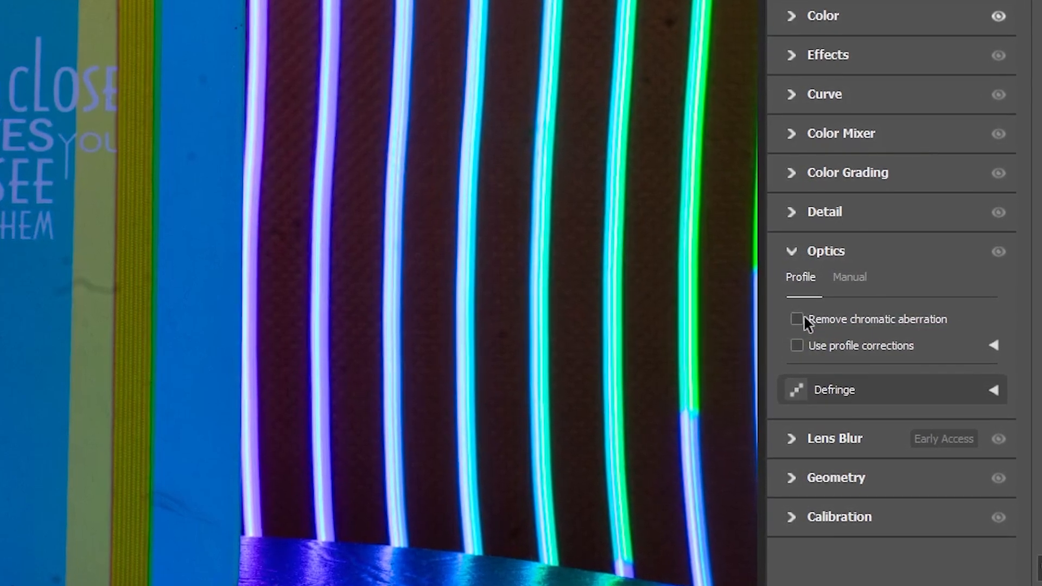
# - Remove chromatic aberration from the notebook photo and inspect the notebook's upper edge up close
pyautogui.click(805, 317)
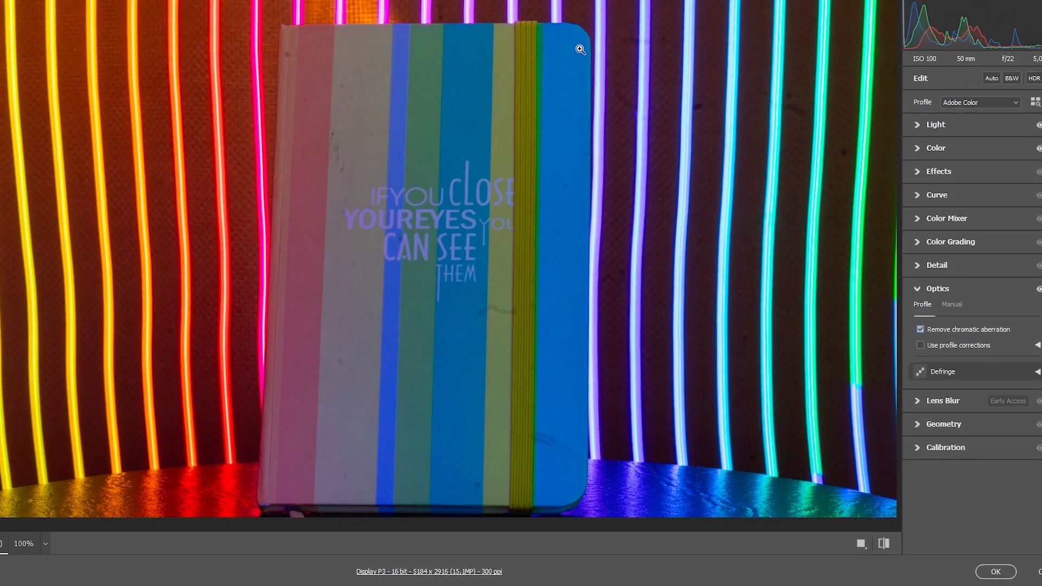
pyautogui.click(387, 33)
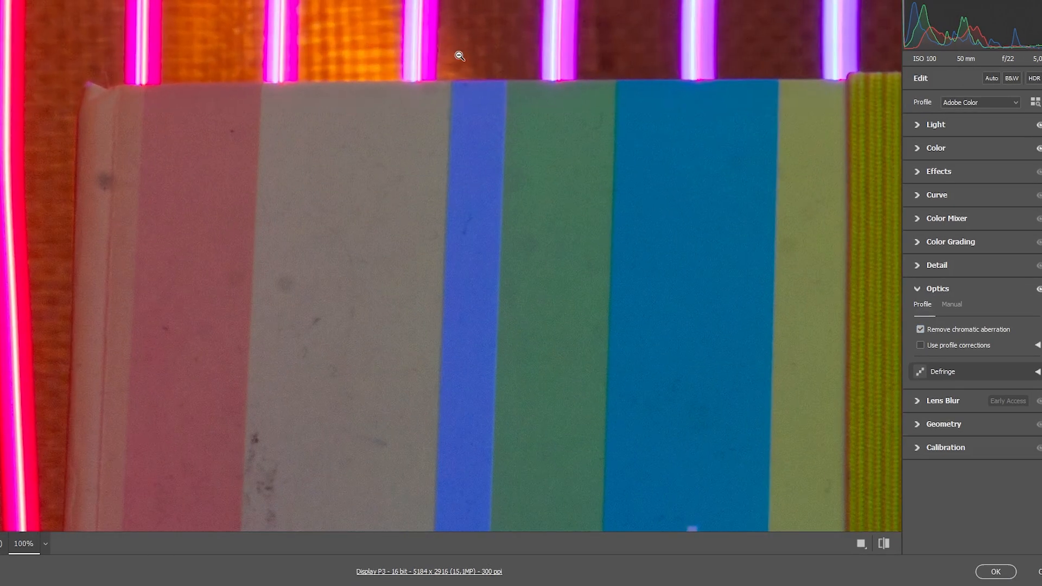
pyautogui.keyDown('alt'); pyautogui.click(492, 87); pyautogui.keyUp('alt')
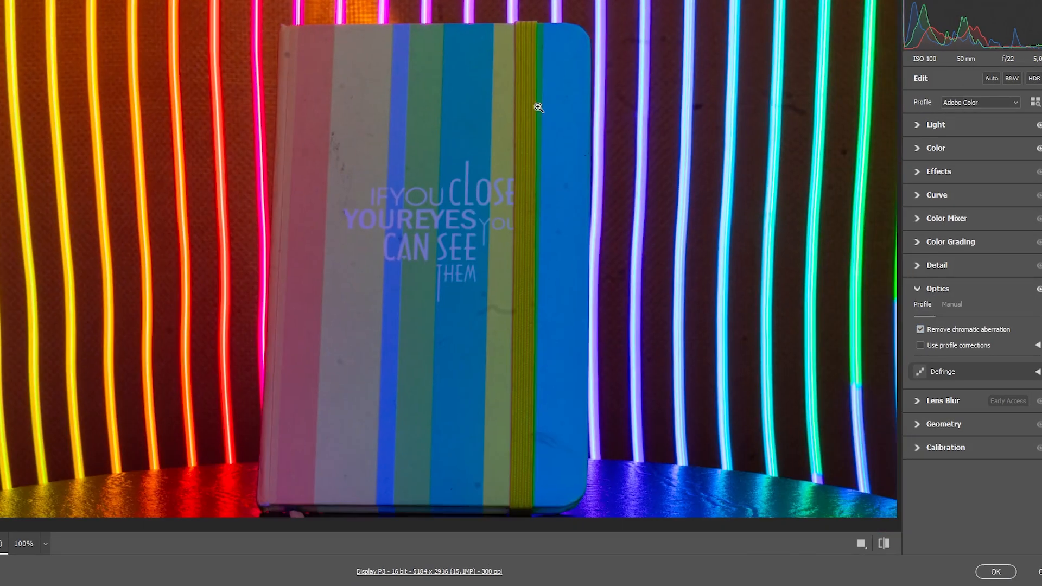
# - Enable the lens profile corrections, try a stronger distortion correction, and return the distortion amount to 100
pyautogui.click(921, 346)
pyautogui.click(1037, 345)
pyautogui.click(949, 314)
pyautogui.click(879, 338)
pyautogui.moveTo(891, 478); pyautogui.dragTo(995, 477)
pyautogui.click(923, 304)
pyautogui.click(919, 342)
# - Try a vignette correction of 156 and change the lens profile setup again
pyautogui.moveTo(894, 507); pyautogui.dragTo(950, 510)
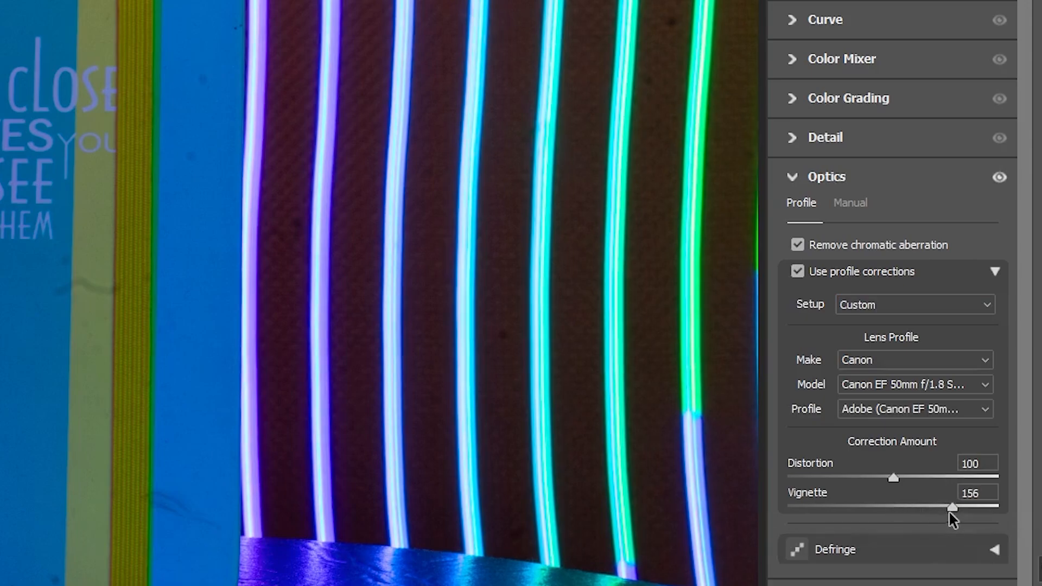
pyautogui.click(923, 305)
pyautogui.click(905, 337)
# - Try defringing the neon tubes with a purple amount of 20 and reset it to 0
pyautogui.click(995, 272)
pyautogui.click(995, 391)
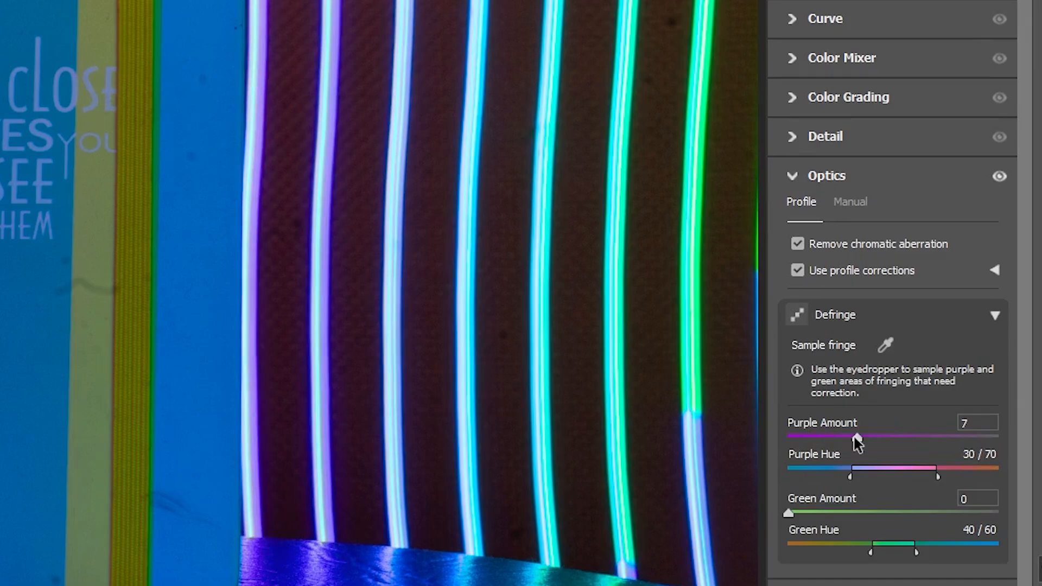
pyautogui.moveTo(924, 460); pyautogui.dragTo(874, 470)
pyautogui.moveTo(910, 437); pyautogui.dragTo(1001, 438)
pyautogui.moveTo(886, 479); pyautogui.dragTo(932, 474)
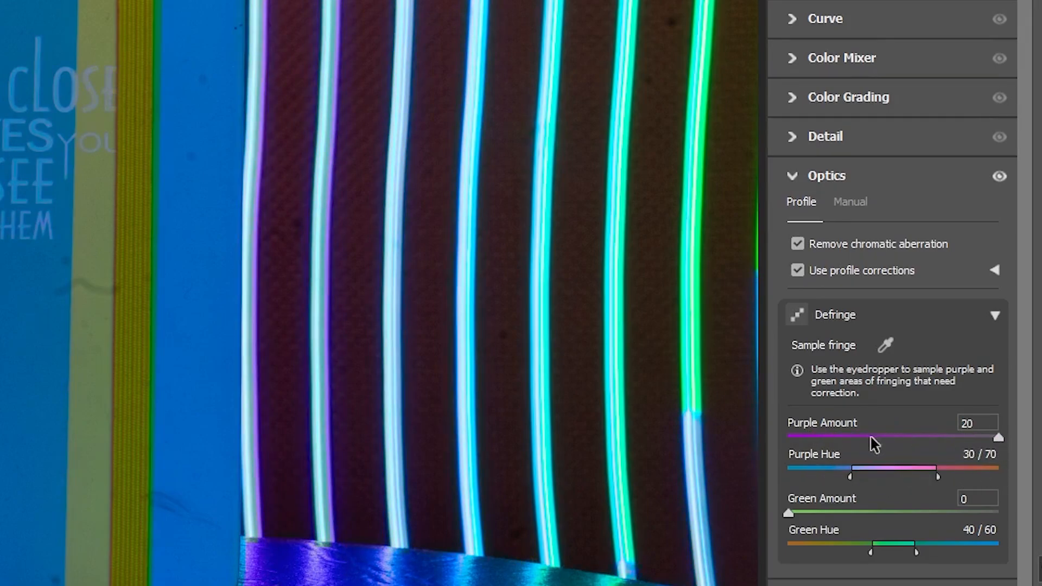
pyautogui.doubleClick(855, 444)
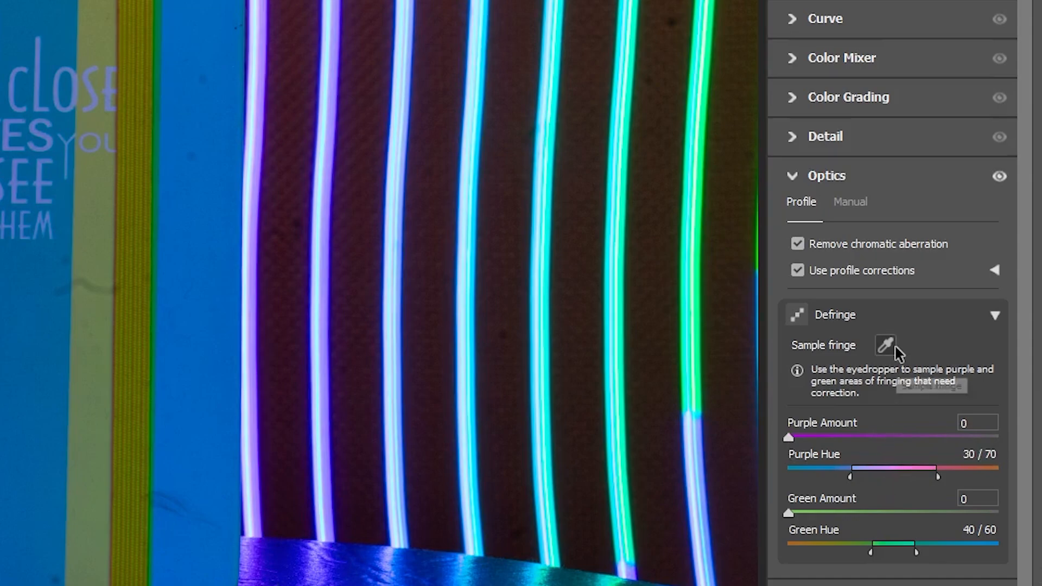
# - Sample the purple fringes on the neon tubes with the defringe eyedropper and compare with and without the optics corrections
pyautogui.click(247, 94)
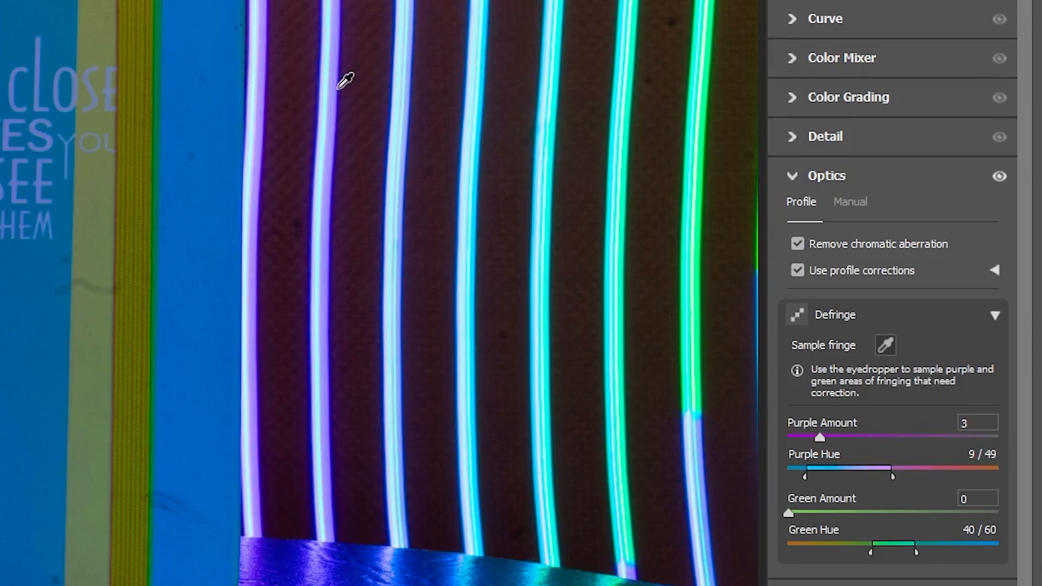
pyautogui.click(349, 79)
pyautogui.click(999, 176)
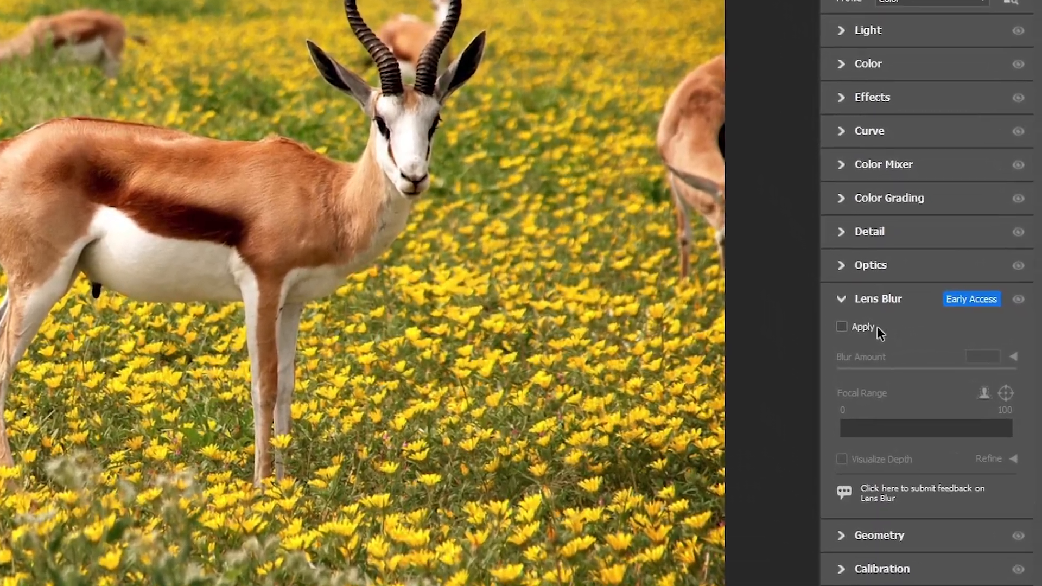
# - Apply lens blur to the antelope photo, try a different blur amount and reset it to 50
pyautogui.click(841, 326)
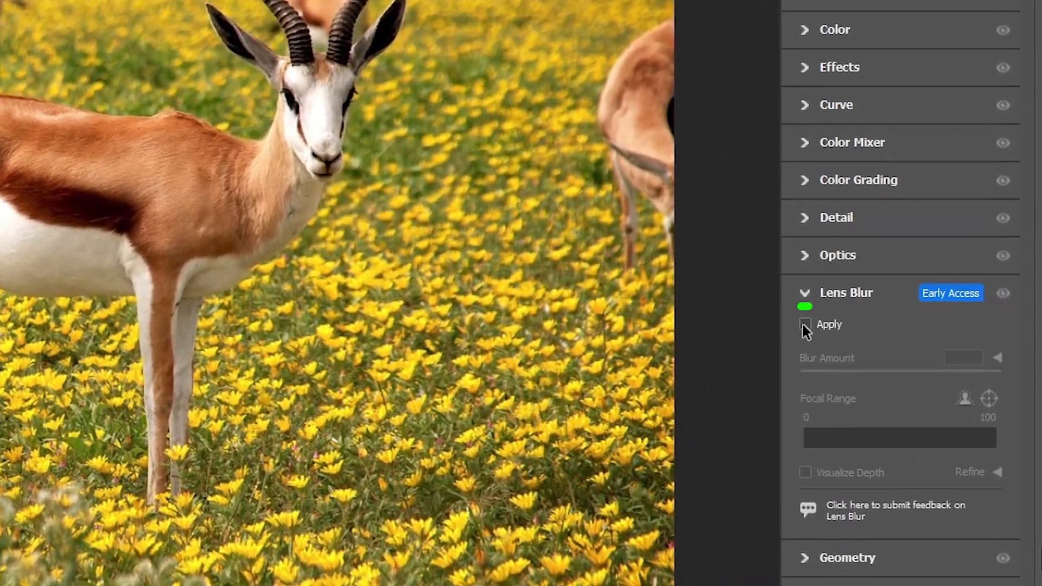
pyautogui.click(690, 421)
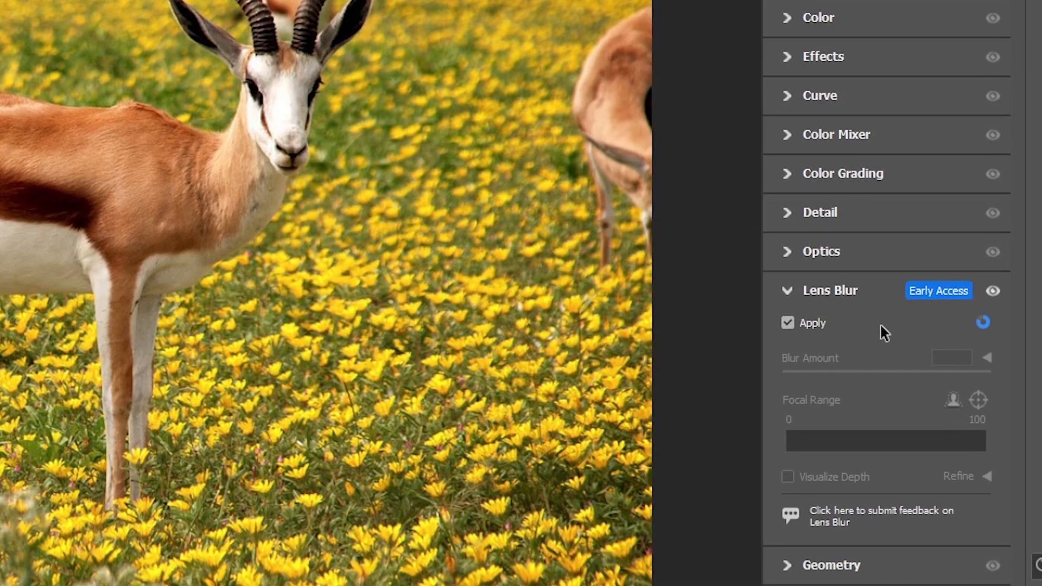
pyautogui.moveTo(891, 372)
pyautogui.mouseDown()
pyautogui.moveTo(834, 373)
pyautogui.moveTo(907, 373)
pyautogui.mouseUp()
pyautogui.doubleClick(907, 373)
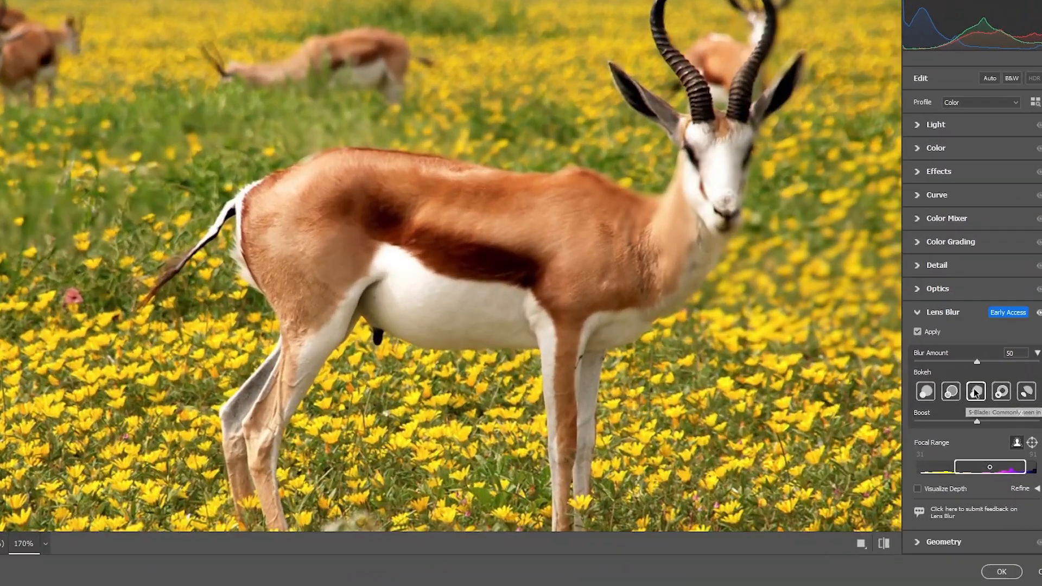
# - Choose the ring-shaped bokeh, try a boost of 0 and undo the boost change
pyautogui.click(981, 422)
pyautogui.click(1001, 391)
pyautogui.doubleClick(1028, 412)
pyautogui.write('0')
pyautogui.hotkey('ctrl', 'z')
# - Set the lens blur's focal range to 45–65 on the antelope photo
pyautogui.scroll(-1, 972, 304)
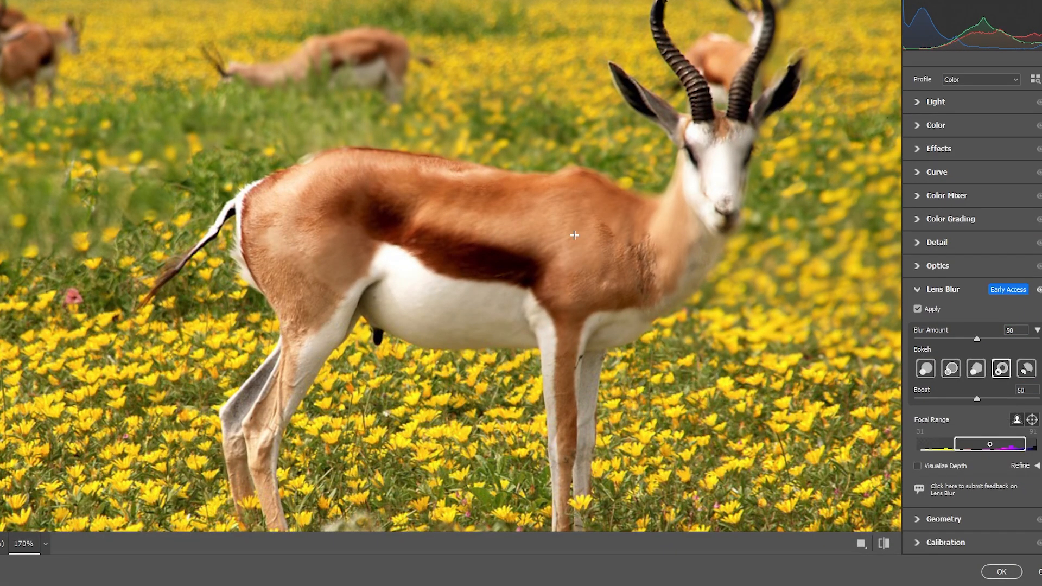
pyautogui.scroll(-5, 576, 235)
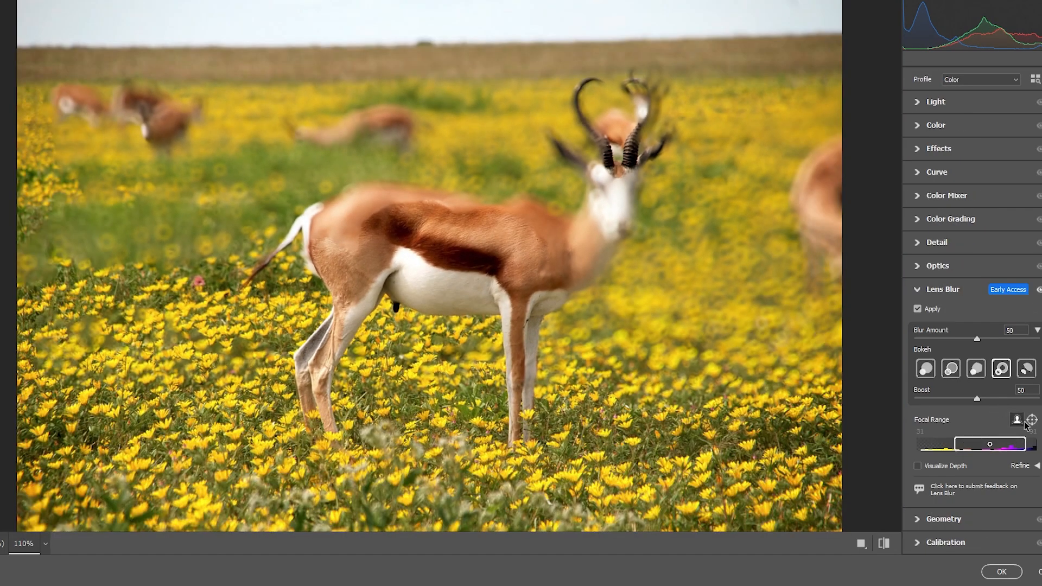
pyautogui.moveTo(974, 445)
pyautogui.mouseDown()
pyautogui.moveTo(933, 449)
pyautogui.moveTo(1025, 449)
pyautogui.moveTo(896, 446)
pyautogui.moveTo(1028, 447)
pyautogui.moveTo(982, 446)
pyautogui.mouseUp()
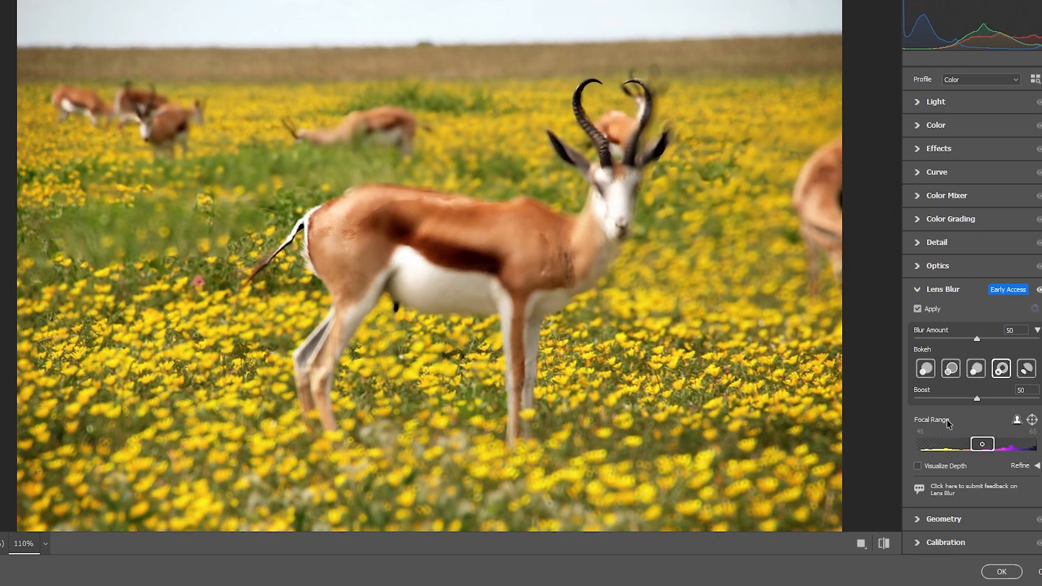
# - Visualize the depth and paint focus over the front antelope's body, legs, ears and horns with the refine brush
pyautogui.click(917, 466)
pyautogui.click(1023, 466)
pyautogui.click(938, 367)
pyautogui.moveTo(619, 130)
pyautogui.mouseDown()
pyautogui.moveTo(616, 174)
pyautogui.moveTo(387, 259)
pyautogui.moveTo(328, 263)
pyautogui.moveTo(516, 214)
pyautogui.moveTo(412, 233)
pyautogui.moveTo(488, 263)
pyautogui.mouseUp()
pyautogui.rightClick(347, 321)
pyautogui.moveTo(347, 322)
pyautogui.mouseDown()
pyautogui.moveTo(332, 342)
pyautogui.moveTo(339, 337)
pyautogui.mouseUp()
pyautogui.moveTo(513, 320); pyautogui.dragTo(517, 433)
pyautogui.moveTo(667, 135); pyautogui.dragTo(652, 153)
pyautogui.rightClick(651, 151)
pyautogui.moveTo(589, 167)
pyautogui.mouseDown()
pyautogui.moveTo(614, 149)
pyautogui.moveTo(586, 86)
pyautogui.moveTo(651, 106)
pyautogui.moveTo(630, 83)
pyautogui.mouseUp()
# - Paint blur over the background around the antelope with the Blur refine brush at amount 100
pyautogui.click(983, 367)
pyautogui.moveTo(775, 98)
pyautogui.mouseDown()
pyautogui.moveTo(412, 542)
pyautogui.moveTo(474, 57)
pyautogui.moveTo(217, 212)
pyautogui.mouseUp()
pyautogui.scroll(-6, 421, 366)
pyautogui.moveTo(469, 396)
pyautogui.mouseDown()
pyautogui.moveTo(365, 392)
pyautogui.moveTo(582, 365)
pyautogui.moveTo(569, 332)
pyautogui.mouseUp()
pyautogui.moveTo(698, 87)
pyautogui.mouseDown()
pyautogui.moveTo(685, 56)
pyautogui.moveTo(680, 190)
pyautogui.mouseUp()
pyautogui.scroll(-7, 693, 137)
pyautogui.moveTo(667, 132)
pyautogui.mouseDown()
pyautogui.moveTo(654, 76)
pyautogui.moveTo(624, 75)
pyautogui.mouseUp()
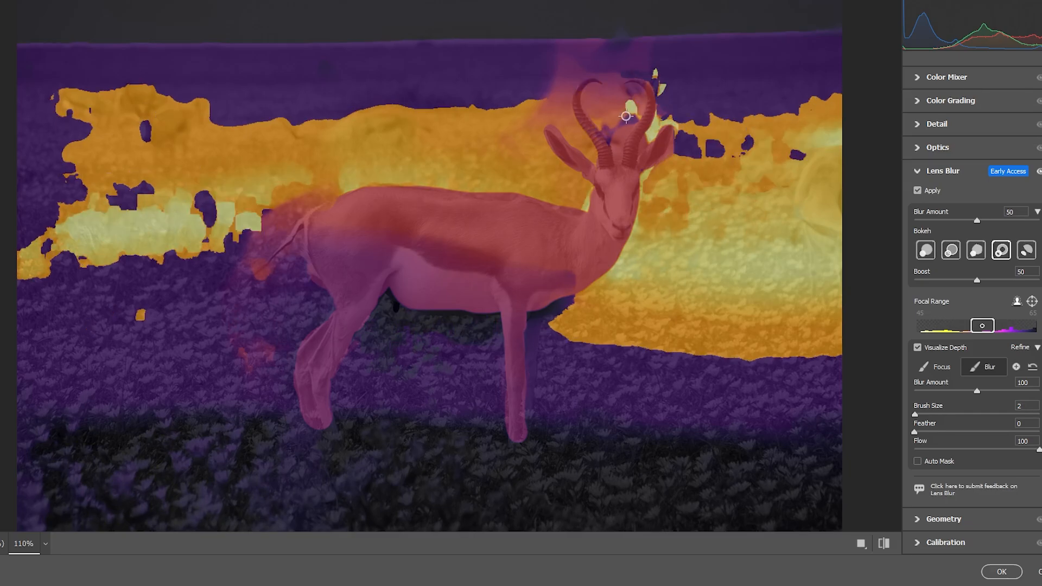
# - Clean up the refined focus area around the antelope's horns, ears and tail with a small blur brush
pyautogui.scroll(2, 595, 58)
pyautogui.moveTo(600, 108)
pyautogui.mouseDown()
pyautogui.moveTo(631, 110)
pyautogui.moveTo(612, 122)
pyautogui.mouseUp()
pyautogui.scroll(-1, 597, 111)
pyautogui.moveTo(610, 74)
pyautogui.mouseDown()
pyautogui.moveTo(562, 94)
pyautogui.moveTo(590, 153)
pyautogui.moveTo(559, 139)
pyautogui.mouseUp()
pyautogui.press('alt')
pyautogui.moveTo(307, 246)
pyautogui.mouseDown()
pyautogui.moveTo(309, 200)
pyautogui.moveTo(293, 214)
pyautogui.moveTo(275, 276)
pyautogui.moveTo(239, 303)
pyautogui.mouseUp()
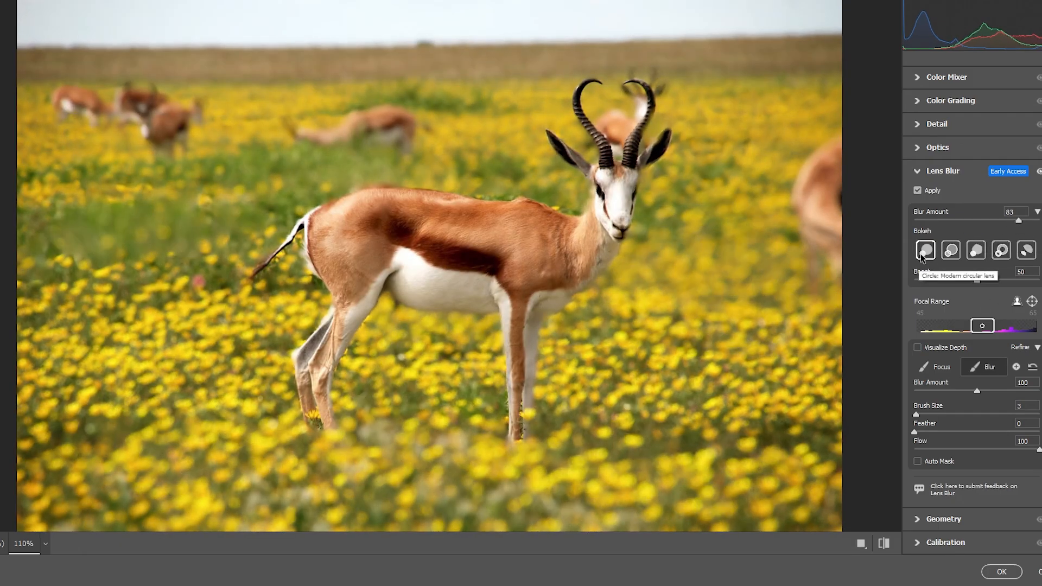
# - Set the lens blur amount to 83 with the circle bokeh, try a higher boost and reset it to 50
pyautogui.click(925, 250)
pyautogui.moveTo(977, 280); pyautogui.dragTo(1020, 280)
pyautogui.doubleClick(1020, 281)
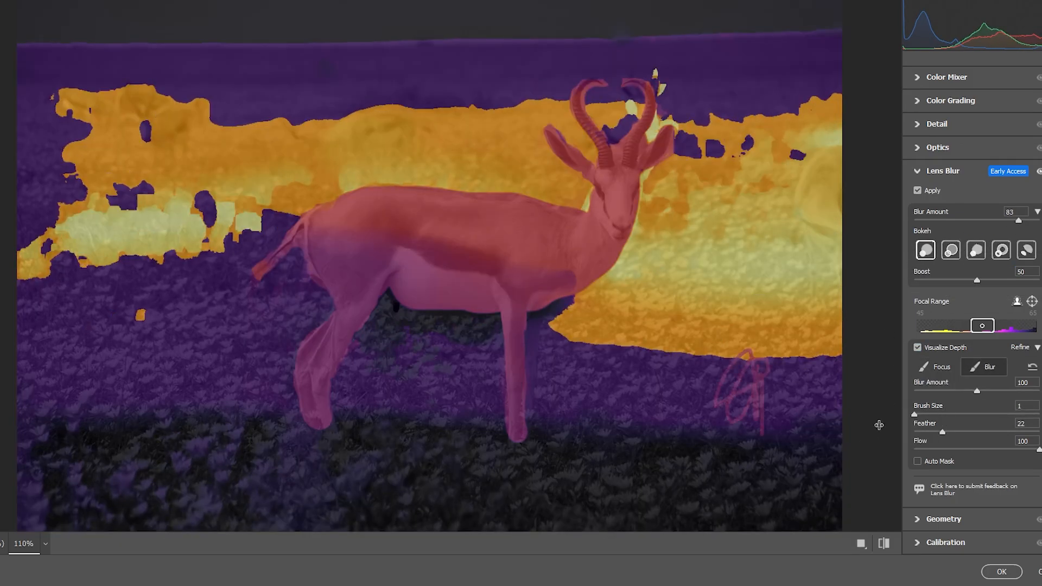
pyautogui.click(926, 249)
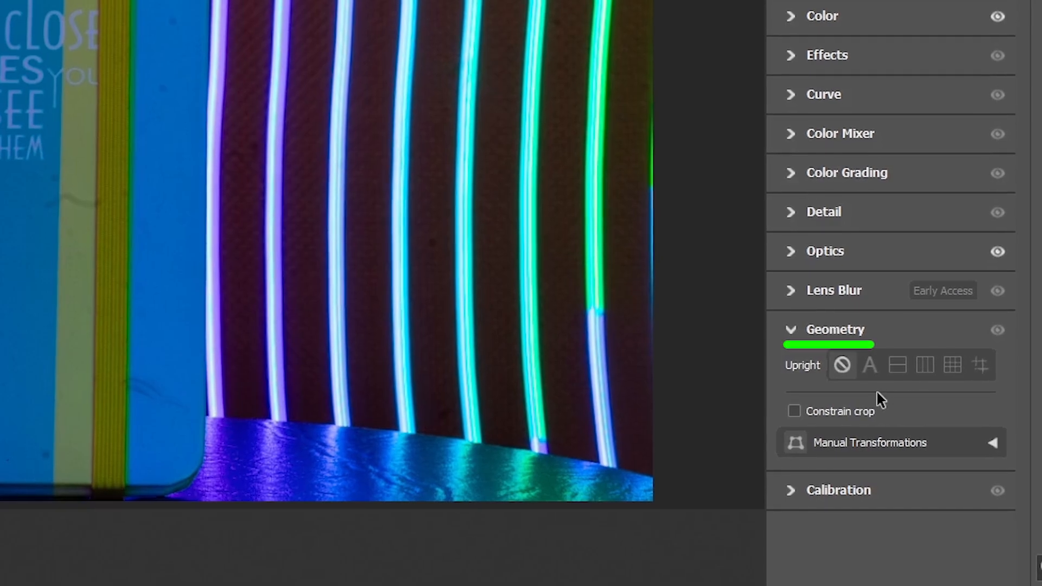
# - Try the Auto, Level, Vertical and Full upright corrections on the notebook photo
pyautogui.click(870, 368)
pyautogui.click(897, 366)
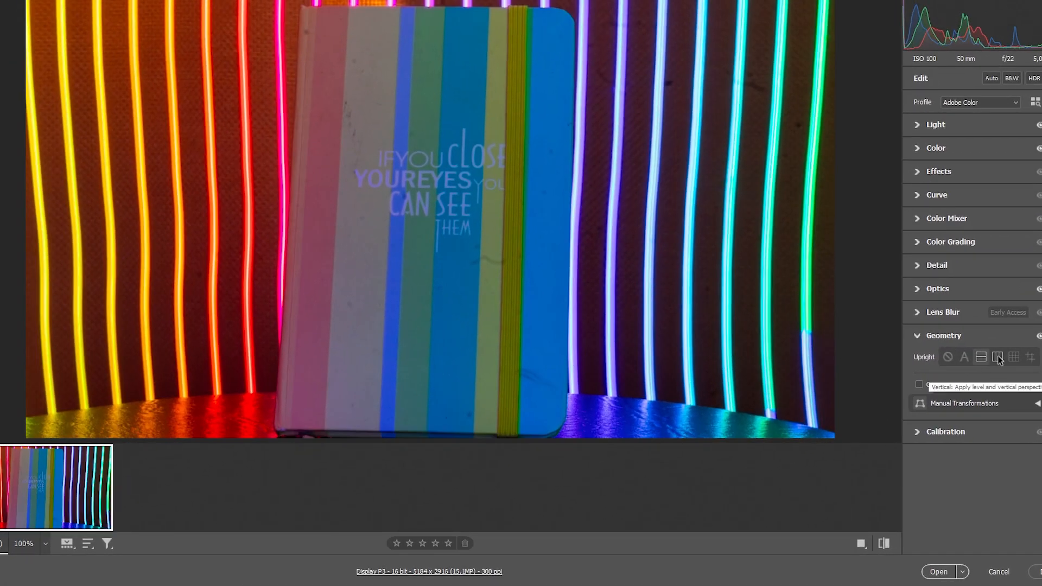
pyautogui.click(998, 356)
pyautogui.click(1014, 357)
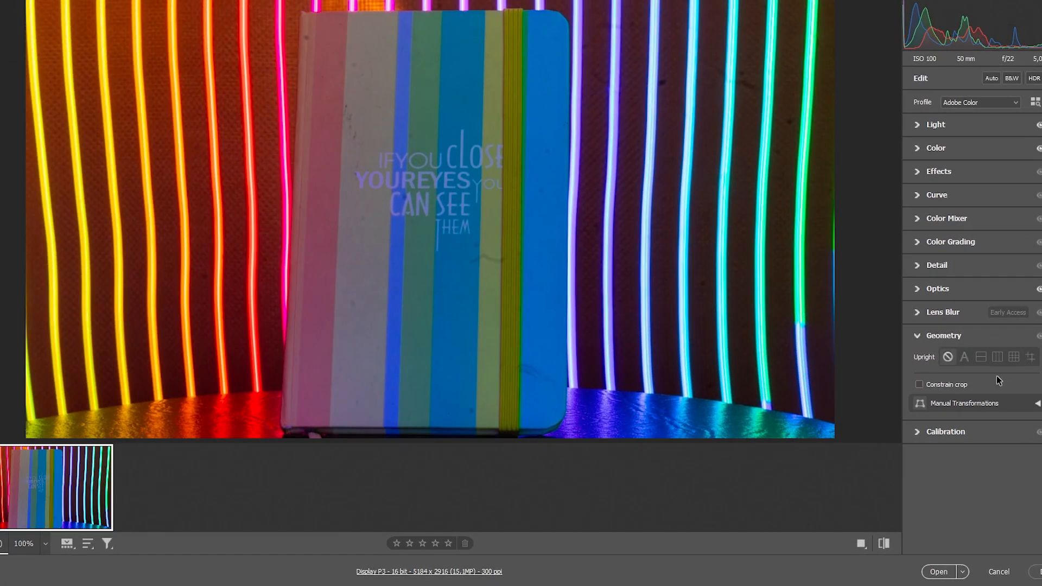
# - Try a guided upright correction with guides along the notebook's four edges, then turn the upright correction off
pyautogui.click(1031, 357)
pyautogui.moveTo(281, 9); pyautogui.dragTo(665, 8)
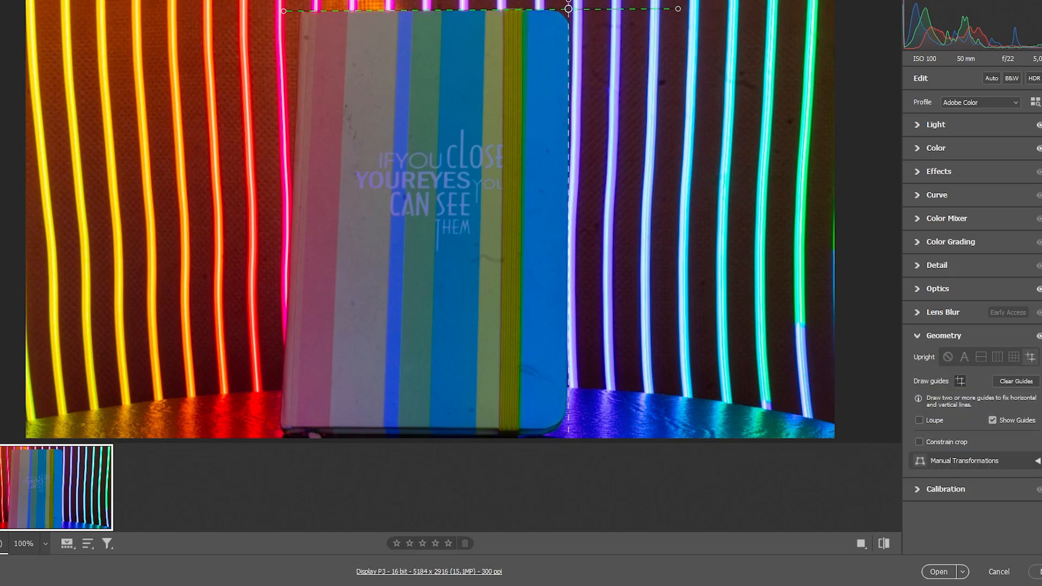
pyautogui.moveTo(569, 5); pyautogui.dragTo(574, 211)
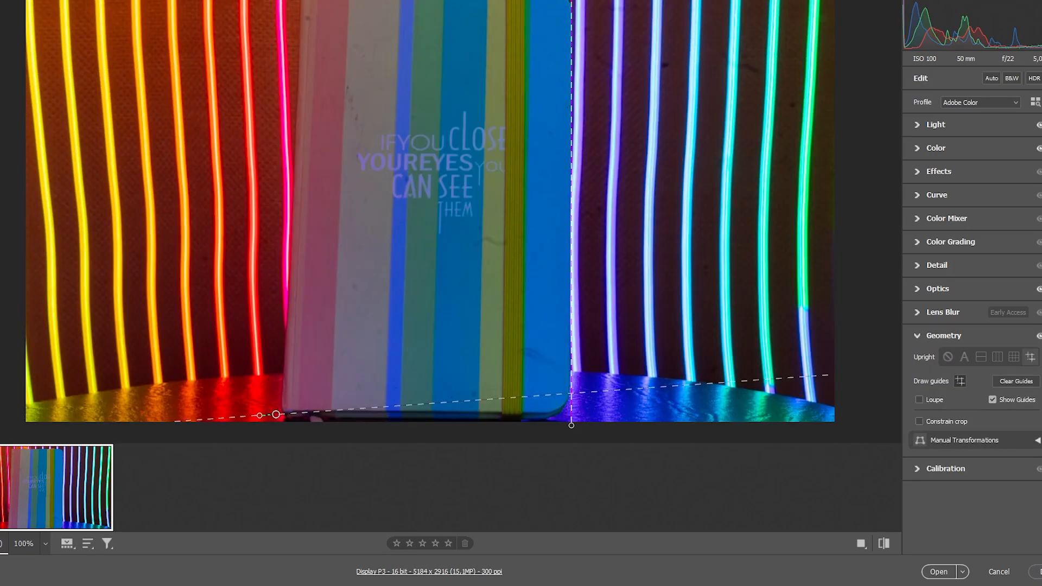
pyautogui.moveTo(276, 414); pyautogui.dragTo(656, 421)
pyautogui.moveTo(304, 7); pyautogui.dragTo(281, 442)
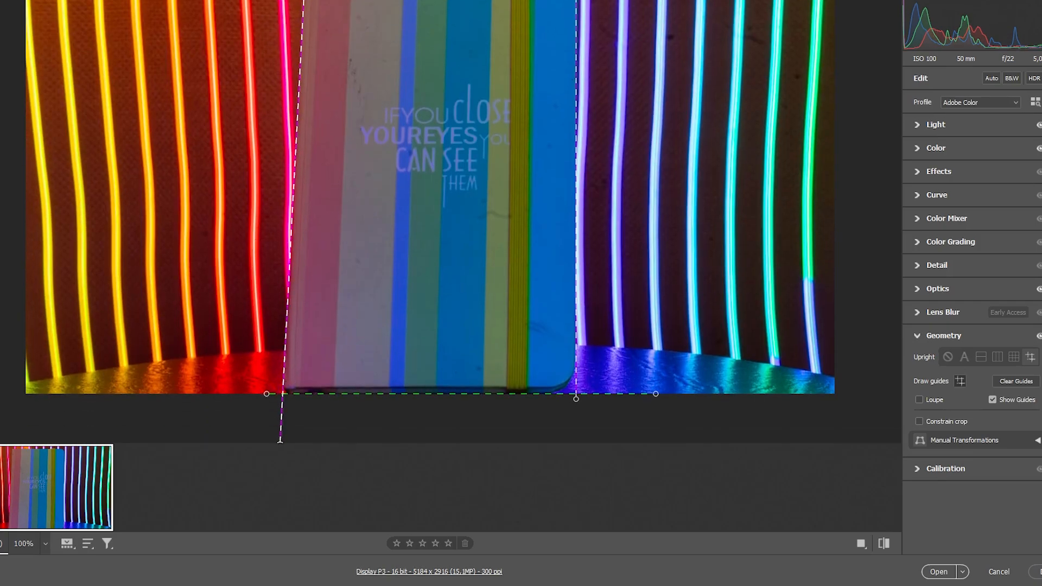
pyautogui.scroll(-1, 363, 298)
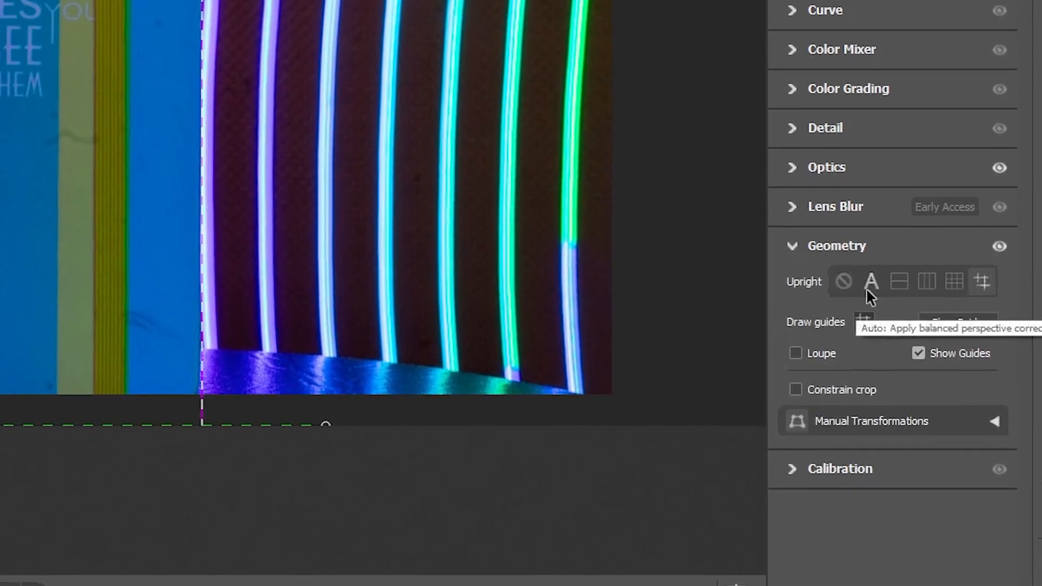
pyautogui.click(844, 282)
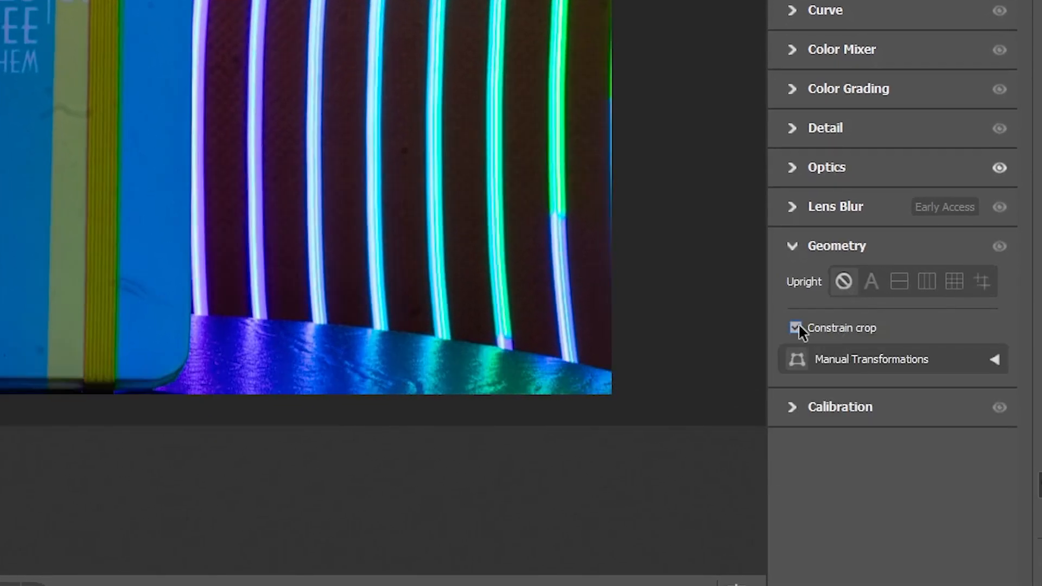
# - Review the manual geometry transformations, then try shifting the shadows tint and red primary in the calibration settings
pyautogui.click(995, 359)
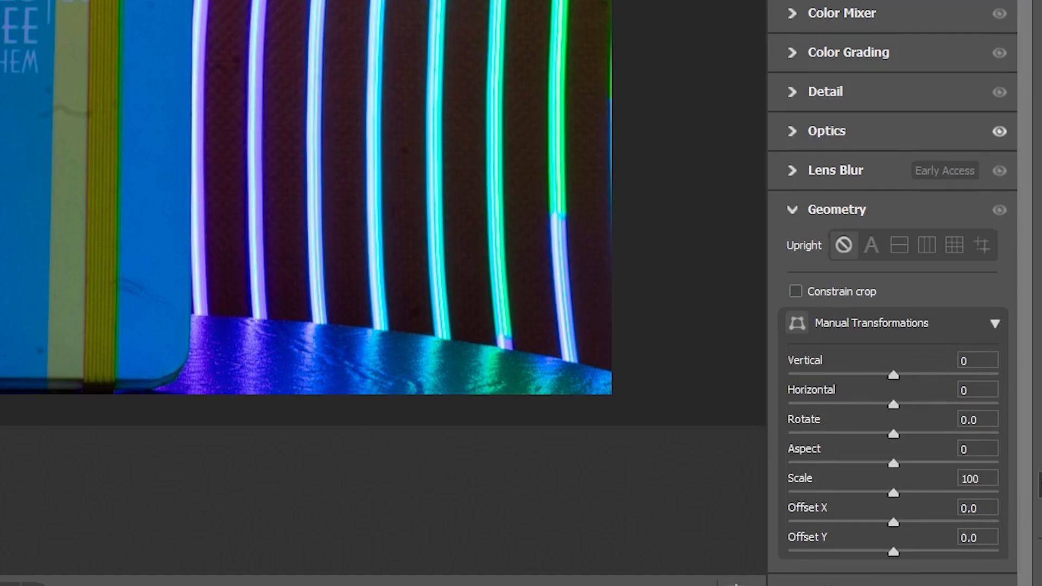
pyautogui.click(996, 324)
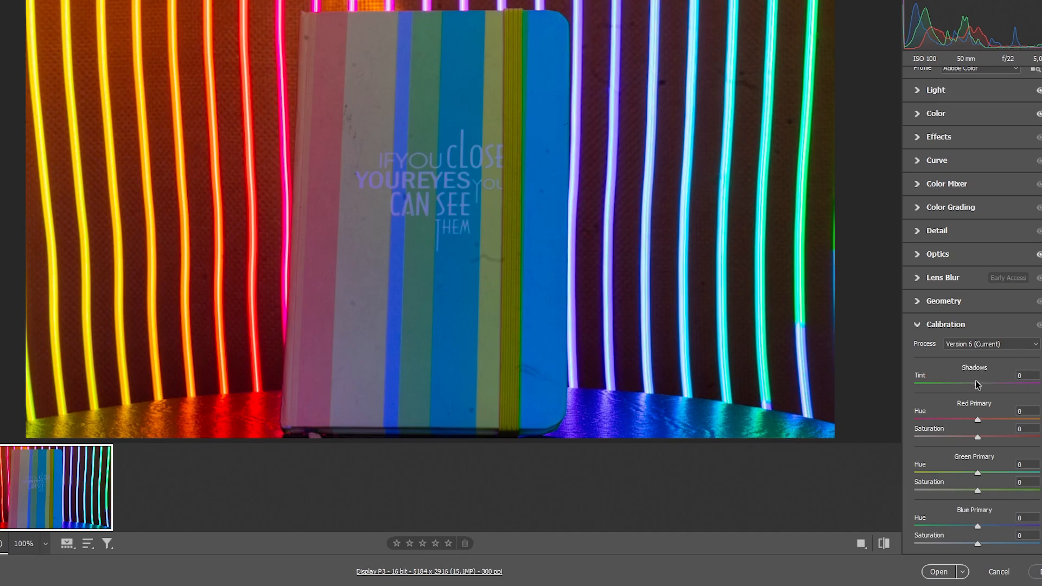
pyautogui.moveTo(977, 386)
pyautogui.mouseDown()
pyautogui.moveTo(1020, 386)
pyautogui.moveTo(945, 384)
pyautogui.moveTo(992, 385)
pyautogui.mouseUp()
pyautogui.moveTo(975, 422); pyautogui.dragTo(1022, 434)
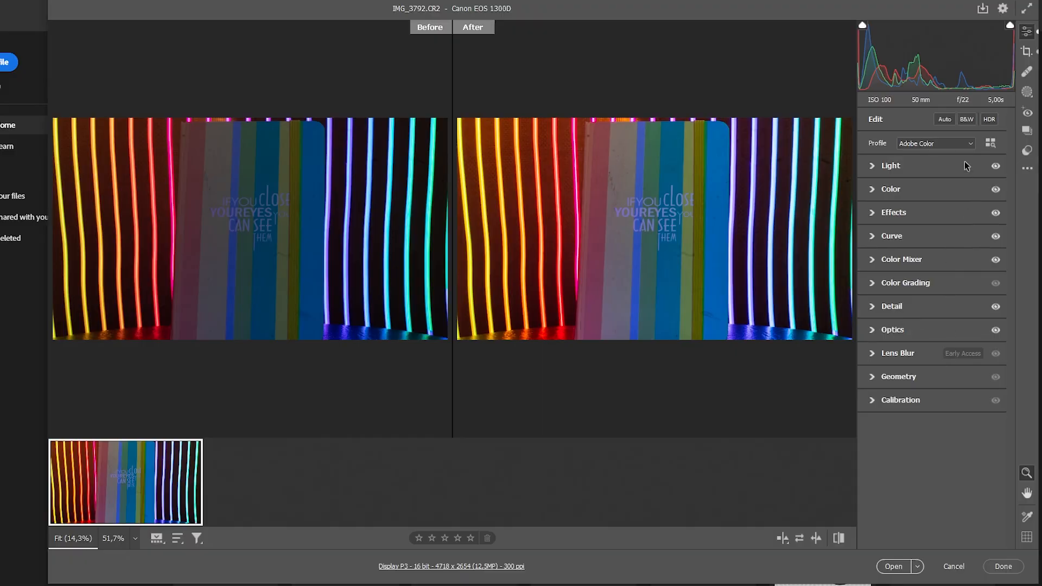
# - Try the automatic adjustments and the black-and-white conversion on the notebook photo, then turn both off
pyautogui.click(945, 120)
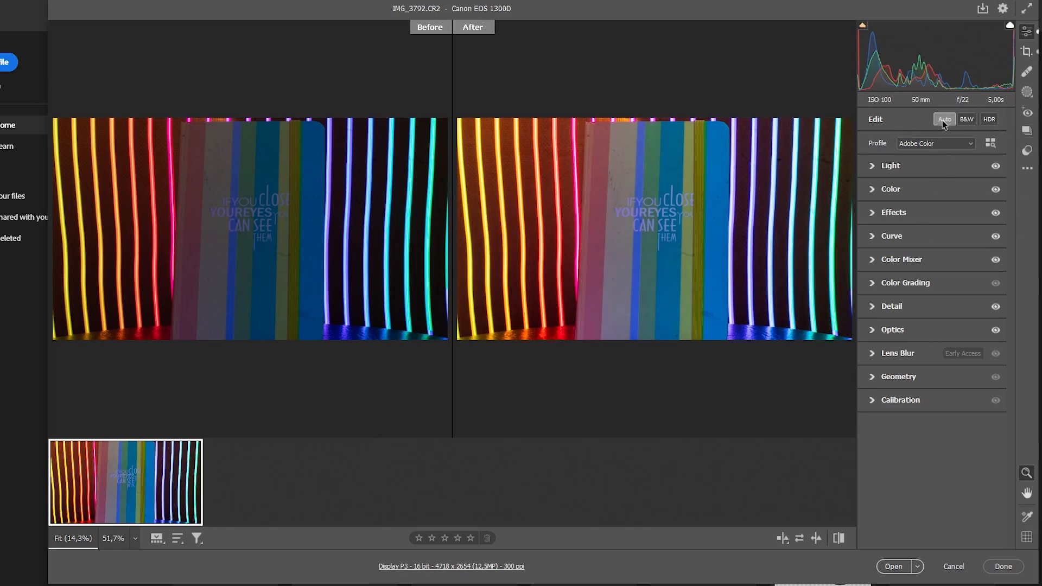
pyautogui.click(943, 120)
pyautogui.click(968, 120)
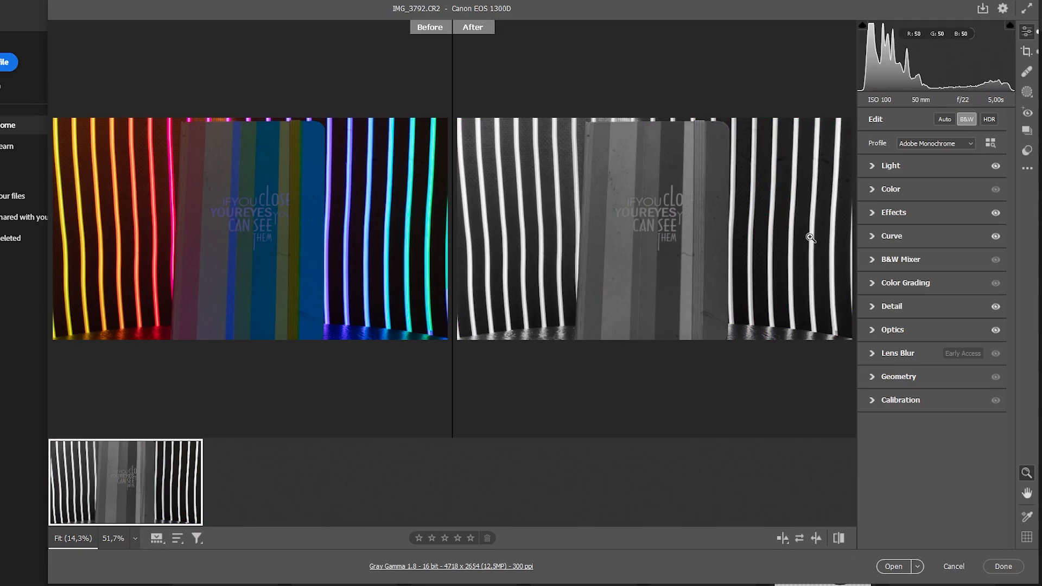
pyautogui.click(966, 119)
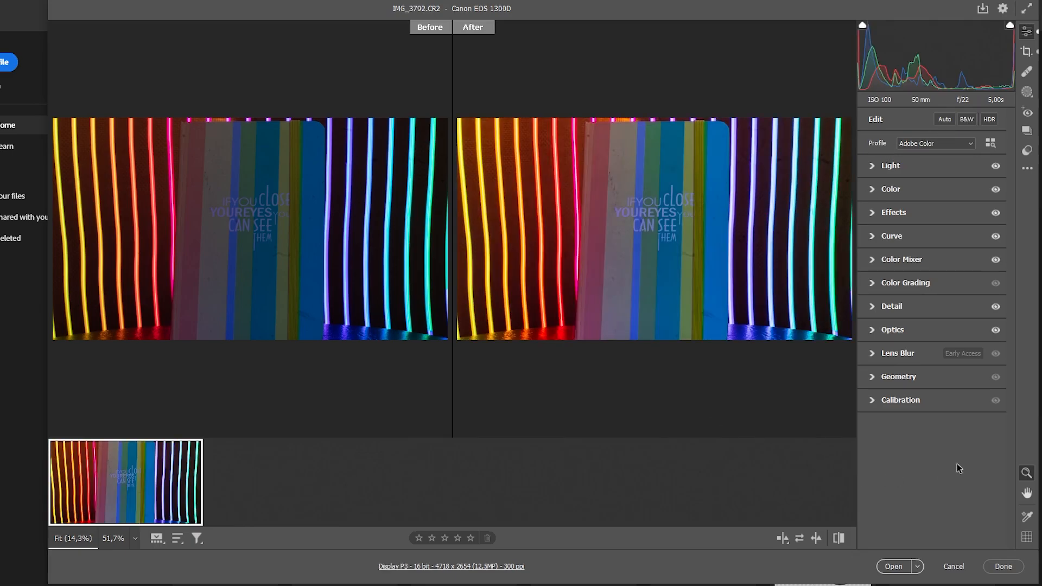
# - Open the edited notebook photo in Photoshop, converting the document's colors to the working space
pyautogui.click(901, 567)
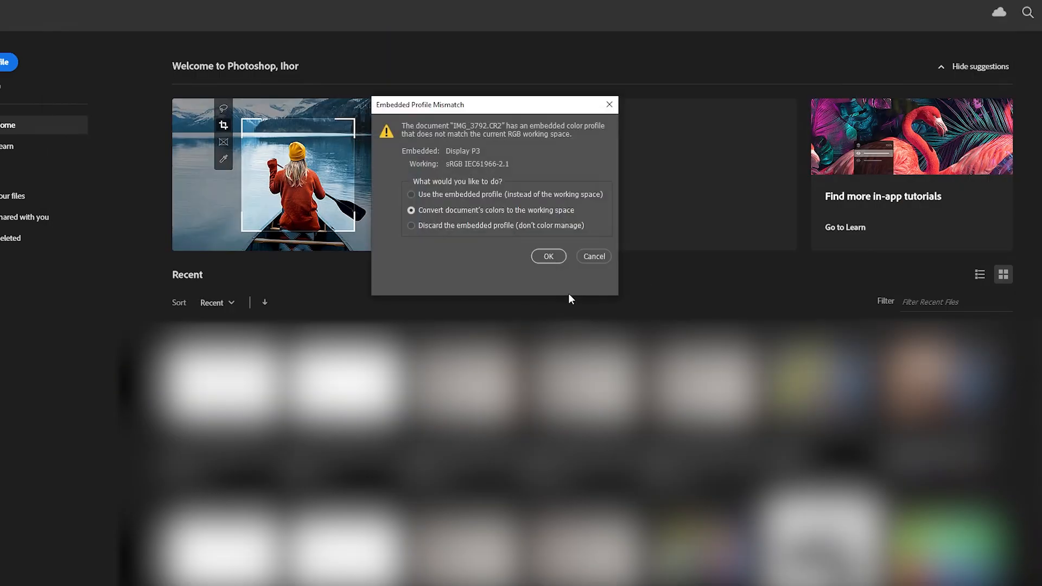
pyautogui.click(549, 256)
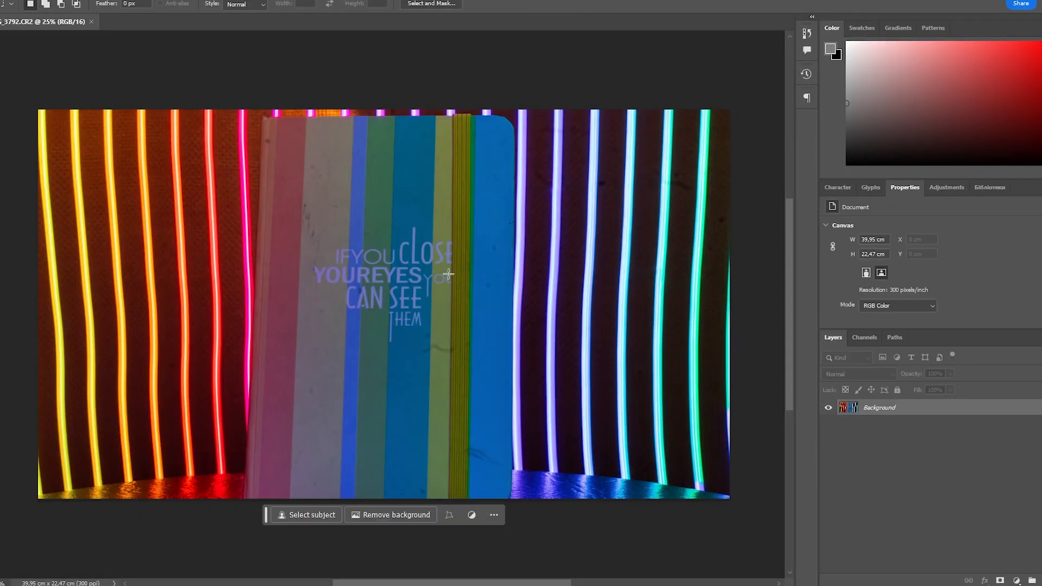